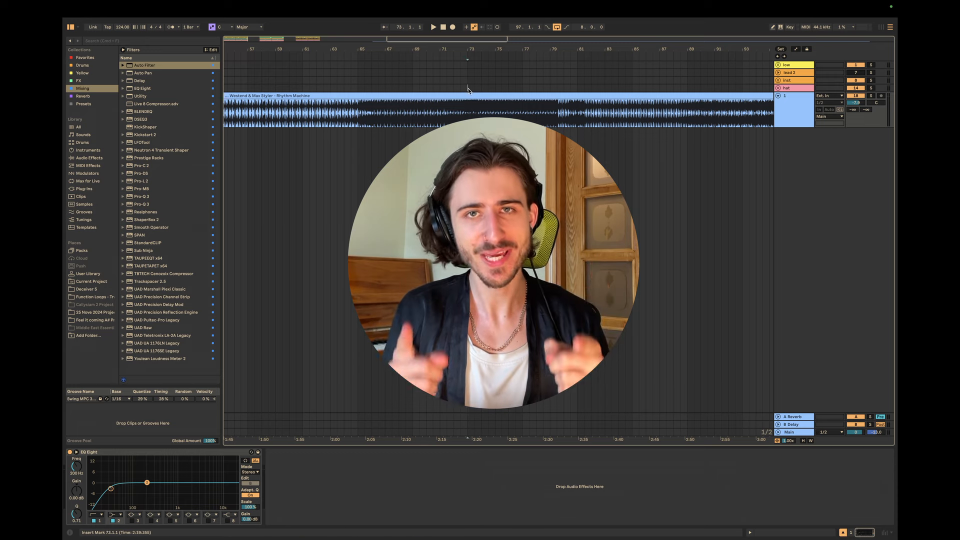
# - Select bars 65 to 73 above the reference track, loop that eight-bar selection and play it
pyautogui.moveTo(468, 88); pyautogui.dragTo(541, 88)
pyautogui.moveTo(365, 88); pyautogui.dragTo(534, 88)
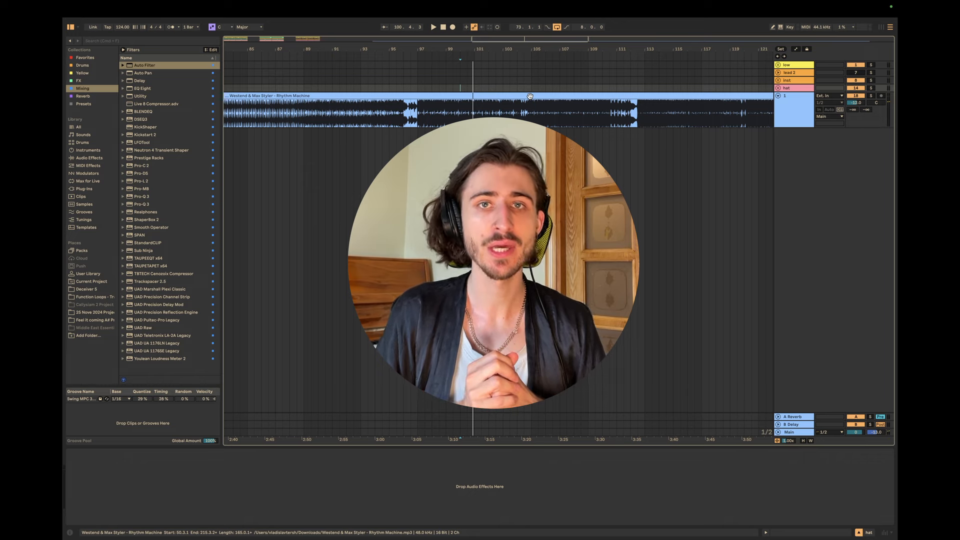
pyautogui.hscroll(1, 531, 96)
pyautogui.scroll(-3, 530, 96)
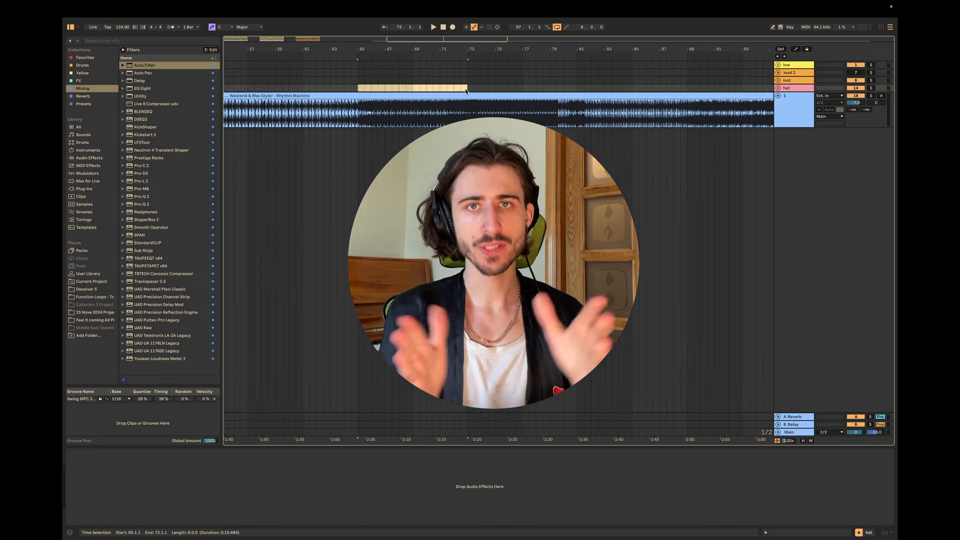
pyautogui.press('super+l')
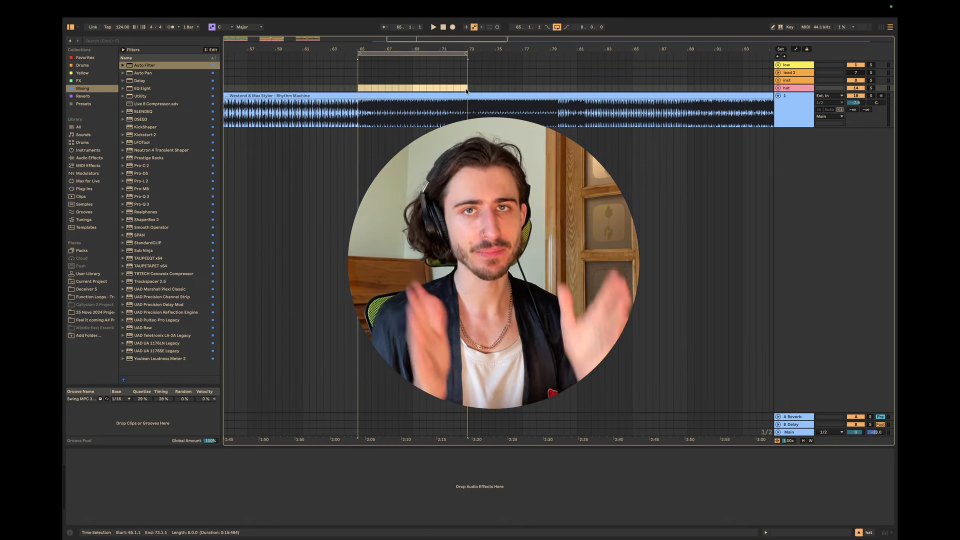
pyautogui.press('space')
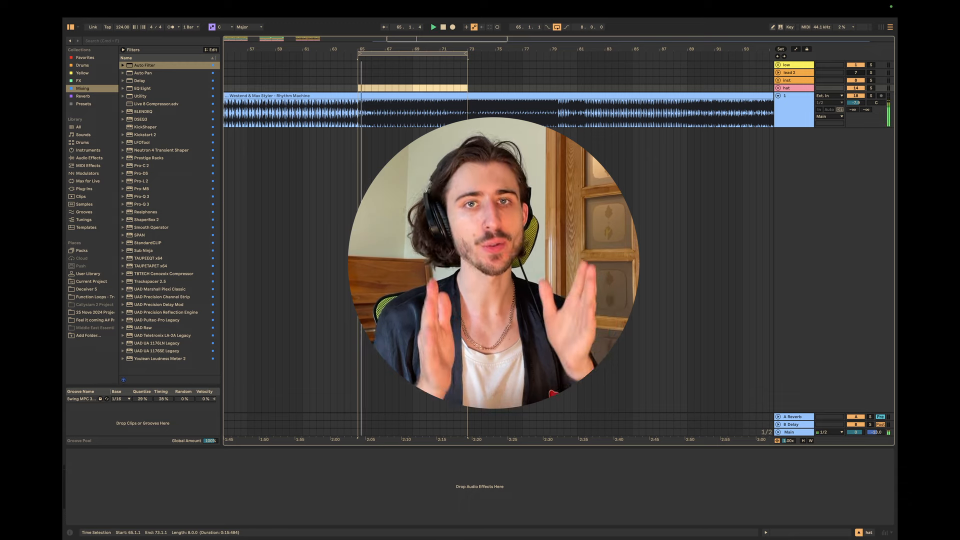
# - Move the eight-bar loop to start at bar 73, play from there and set the reference track's volume to -10.6 dB
pyautogui.hscroll(2, 466, 89)
pyautogui.moveTo(408, 55); pyautogui.dragTo(510, 61)
pyautogui.press('space')
pyautogui.click(420, 89)
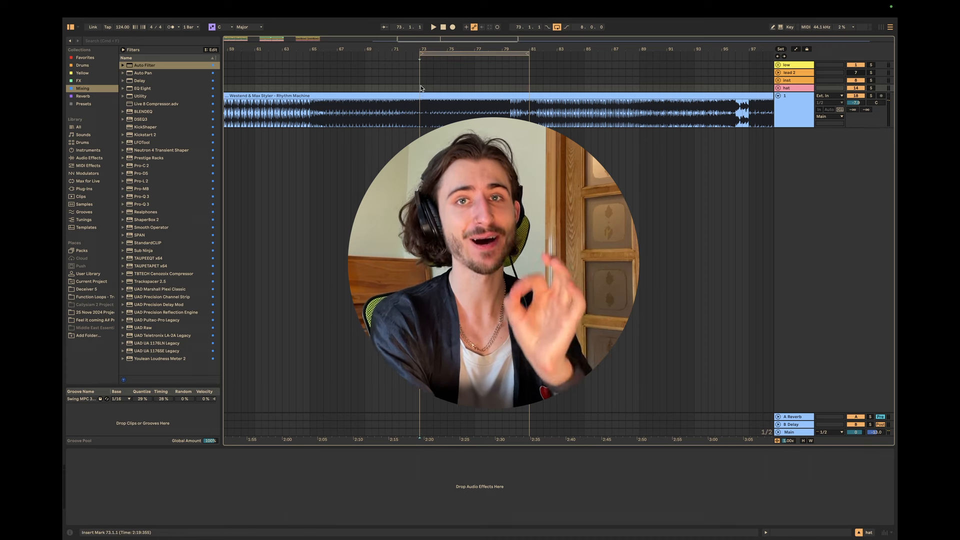
pyautogui.press('space')
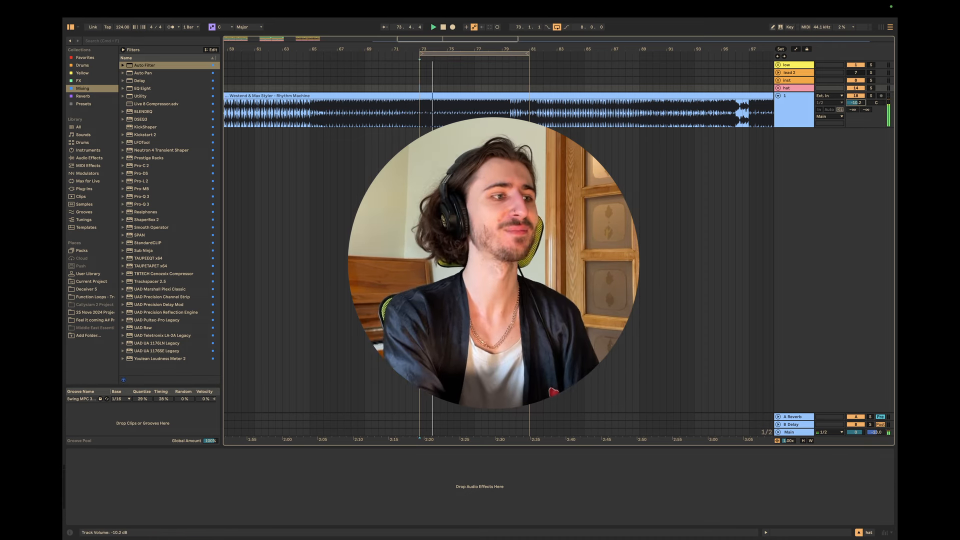
pyautogui.moveTo(858, 104); pyautogui.dragTo(858, 106)
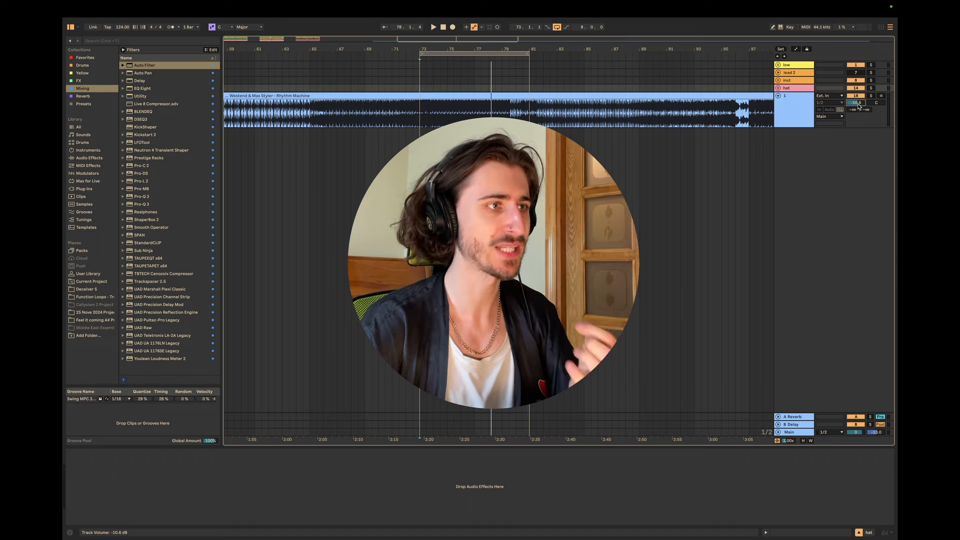
# - Play the reference track from position 112.3.1 and lower its volume further
pyautogui.hscroll(10, 499, 200)
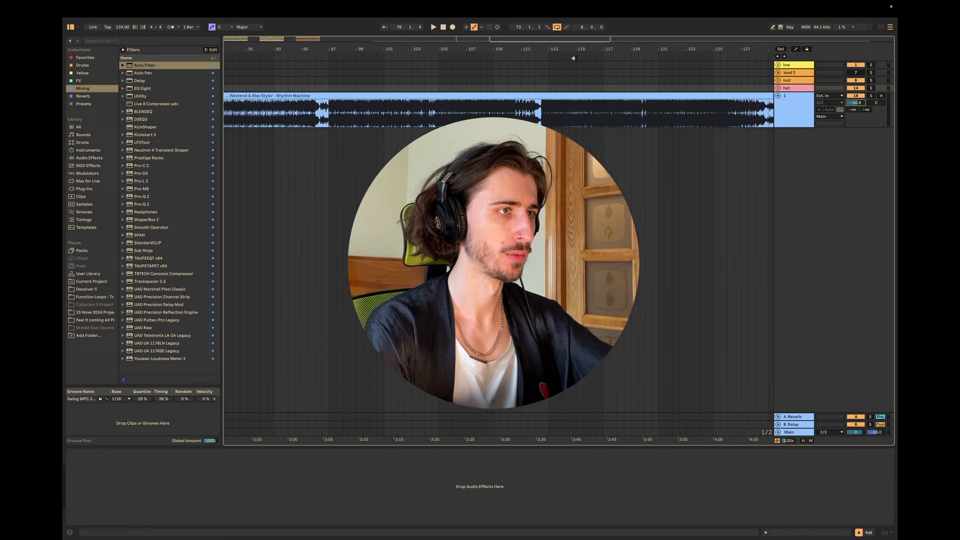
pyautogui.click(541, 88)
pyautogui.press('space')
pyautogui.hscroll(2, 541, 88)
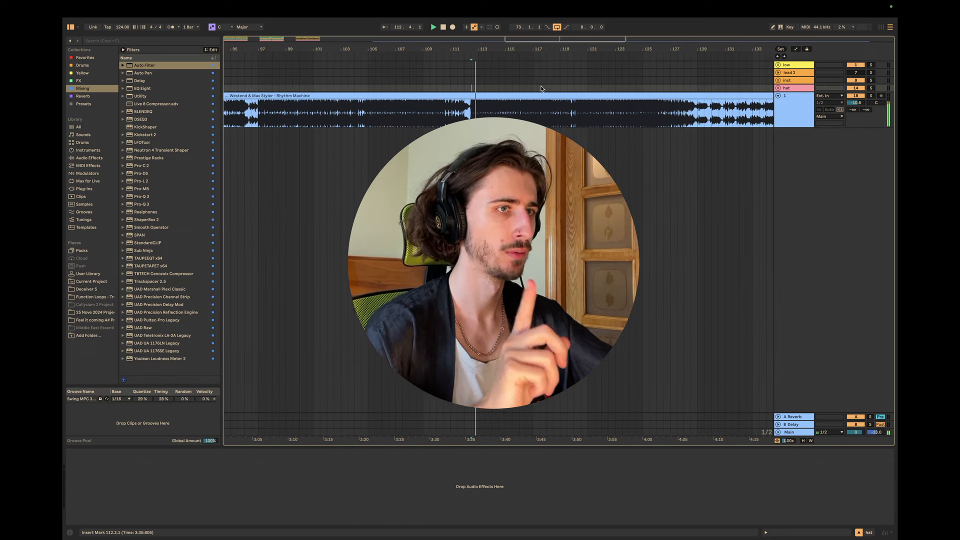
pyautogui.moveTo(859, 102); pyautogui.dragTo(859, 107)
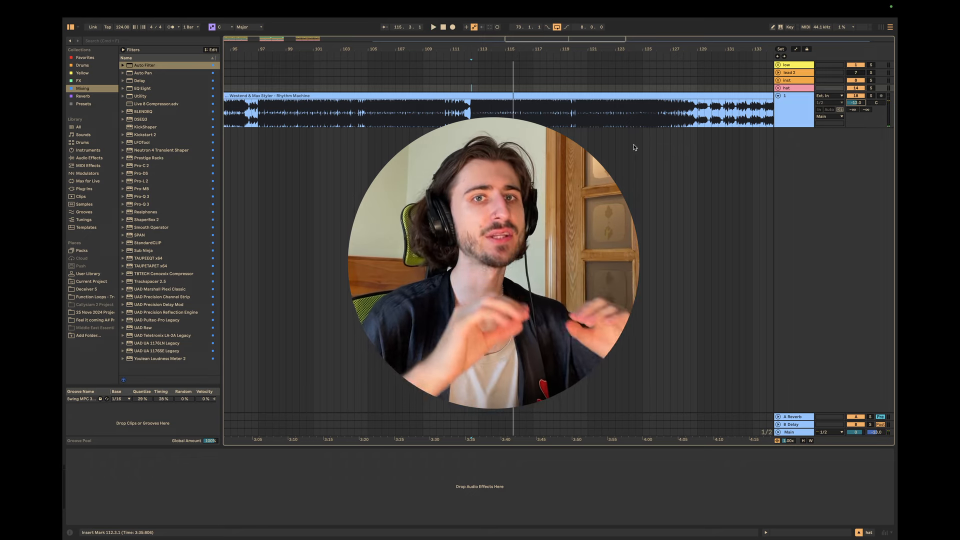
# - Play a short passage of the reference track from position 120.1.1 and stop it
pyautogui.hscroll(-3, 635, 147)
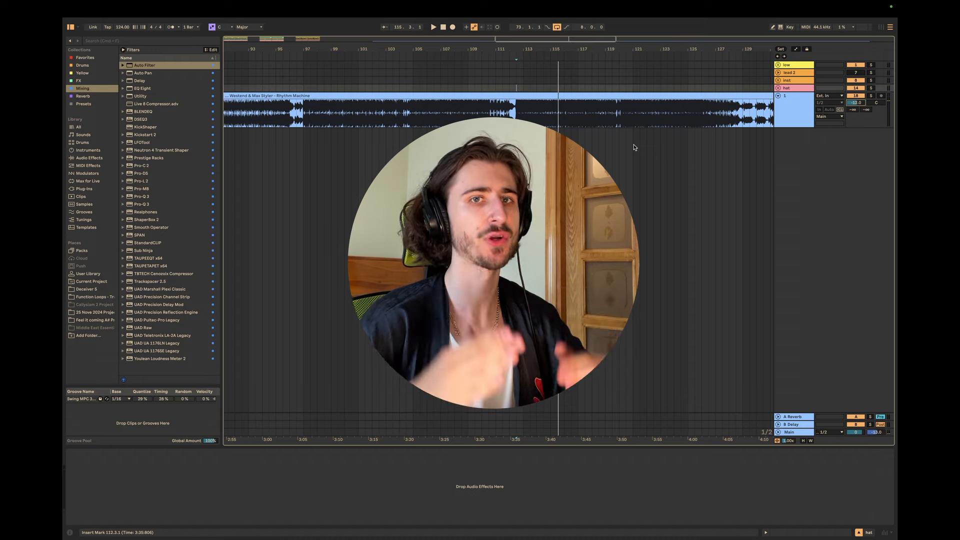
pyautogui.hscroll(4, 634, 147)
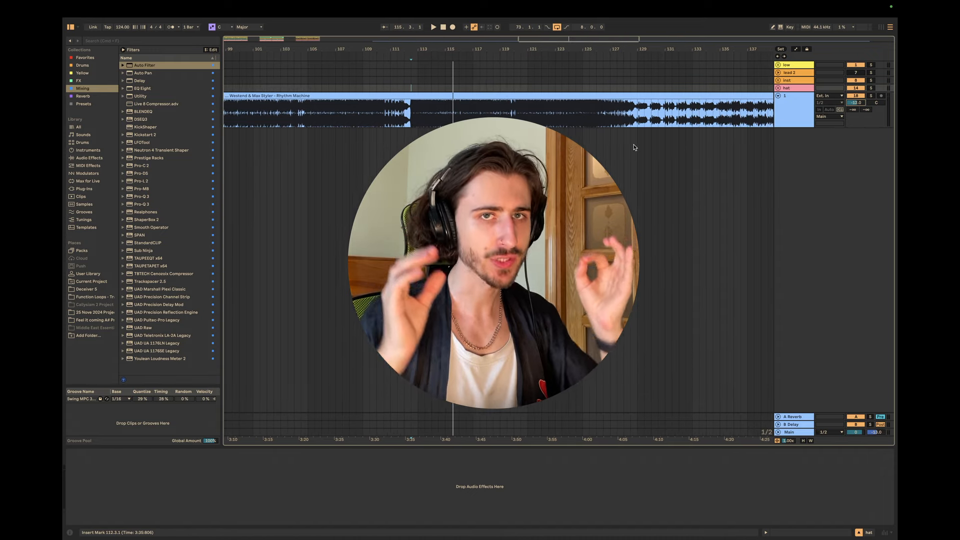
pyautogui.click(516, 89)
pyautogui.press('space')
pyautogui.scroll(-3, 547, 104)
pyautogui.hscroll(3, 547, 104)
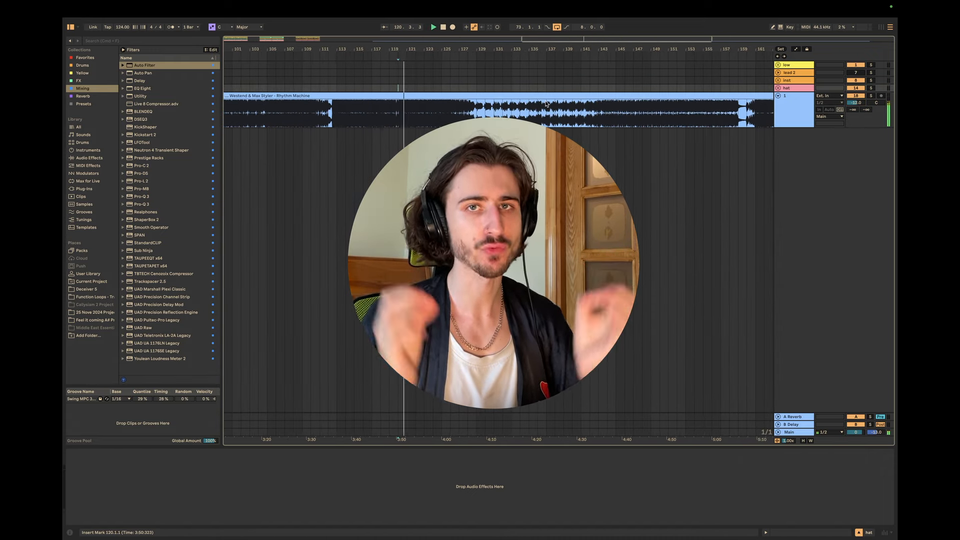
pyautogui.press('space')
# - Play the reference track from around bar 97
pyautogui.hscroll(-10, 547, 104)
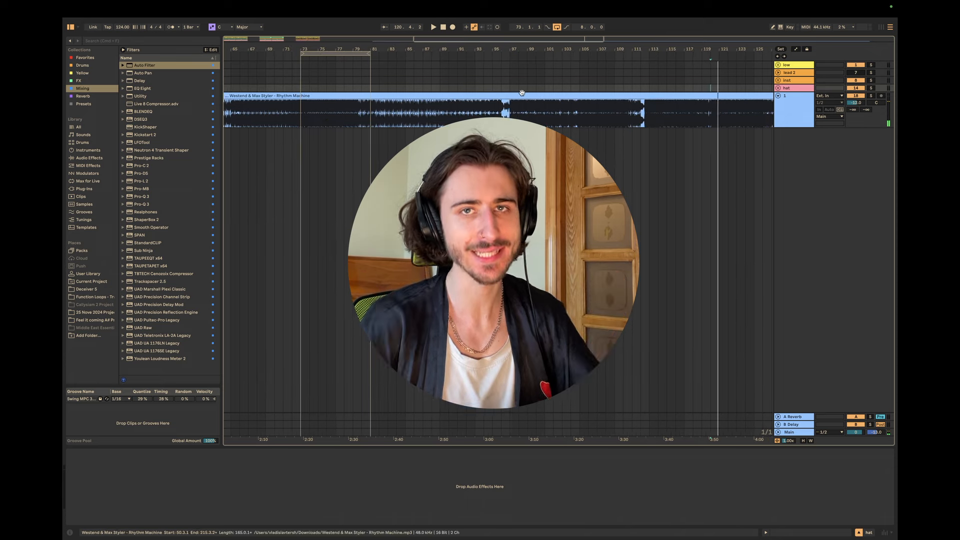
pyautogui.click(511, 88)
pyautogui.press('space')
pyautogui.hscroll(2, 544, 89)
pyautogui.scroll(3, 488, 90)
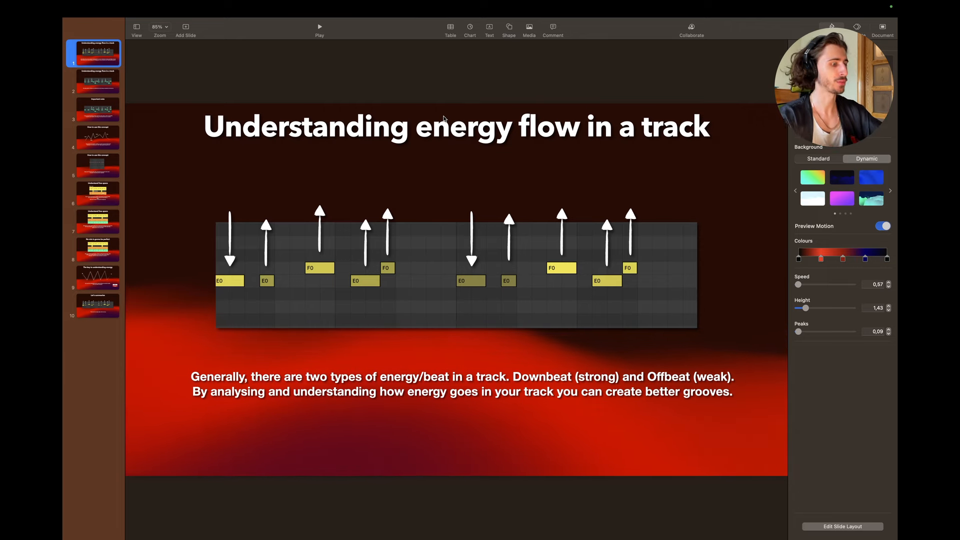
# - Switch to the Ableton Live set and unfold the low group to show its kick and bass clips
pyautogui.press('super+Tab')
pyautogui.press('super+Tab')
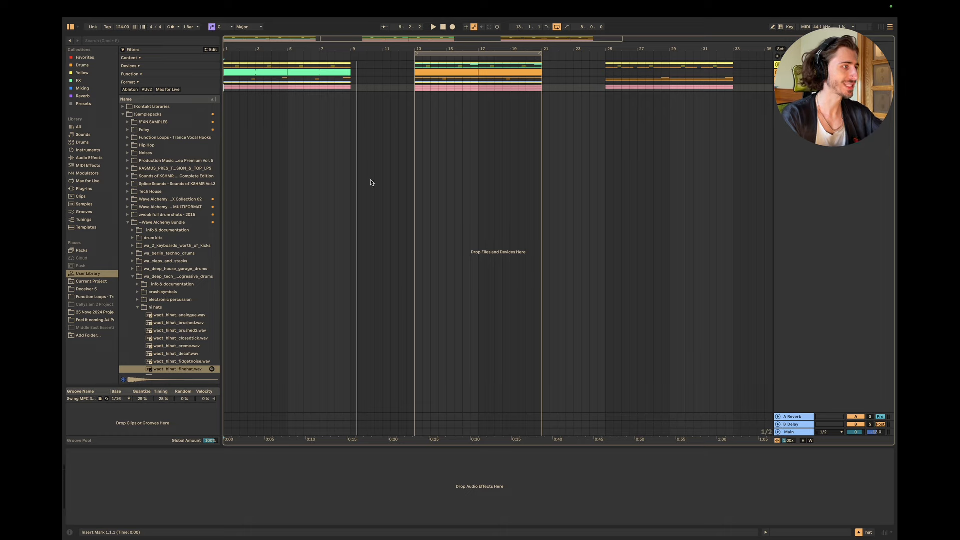
pyautogui.press('+')
pyautogui.press('+')
pyautogui.press('+')
pyautogui.press('+')
pyautogui.click(778, 65)
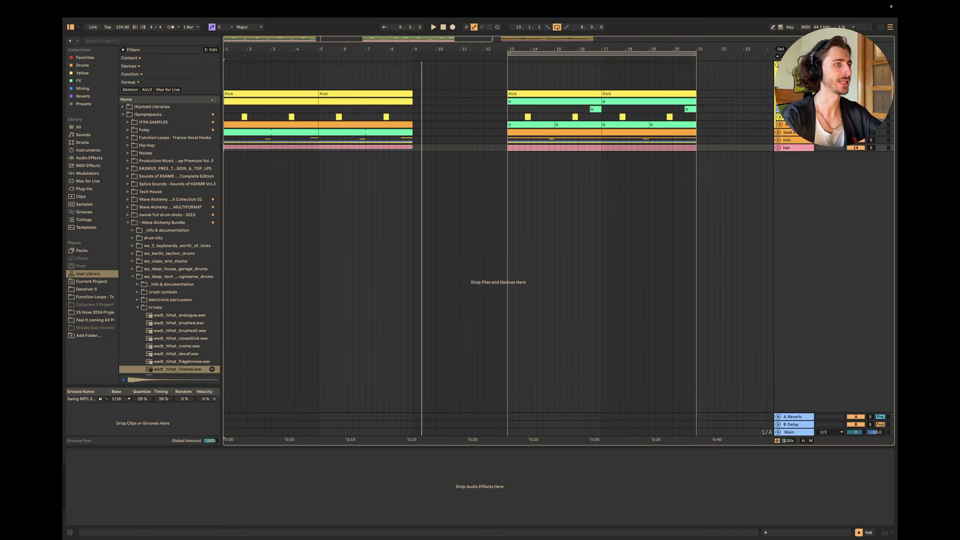
# - Play the green bass clip from bar 13 at a raised system volume and open Realphones on the Main track
pyautogui.moveTo(508, 58); pyautogui.dragTo(388, 100)
pyautogui.press('space')
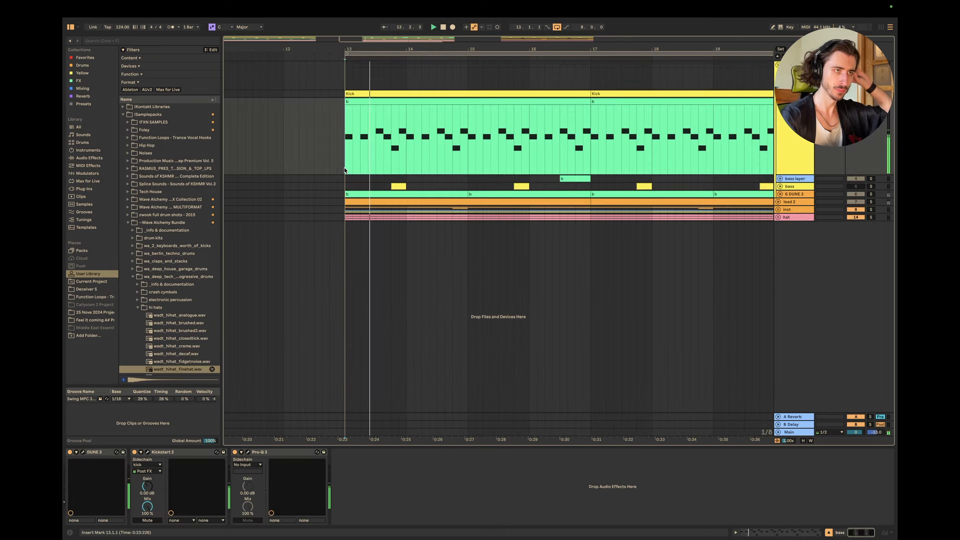
pyautogui.press('XF86AudioRaiseVolume')
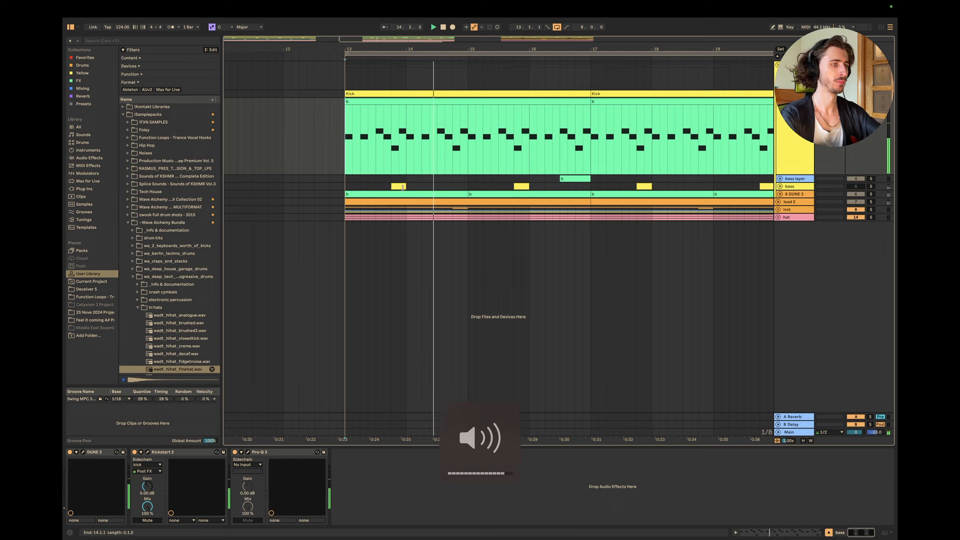
pyautogui.click(788, 431)
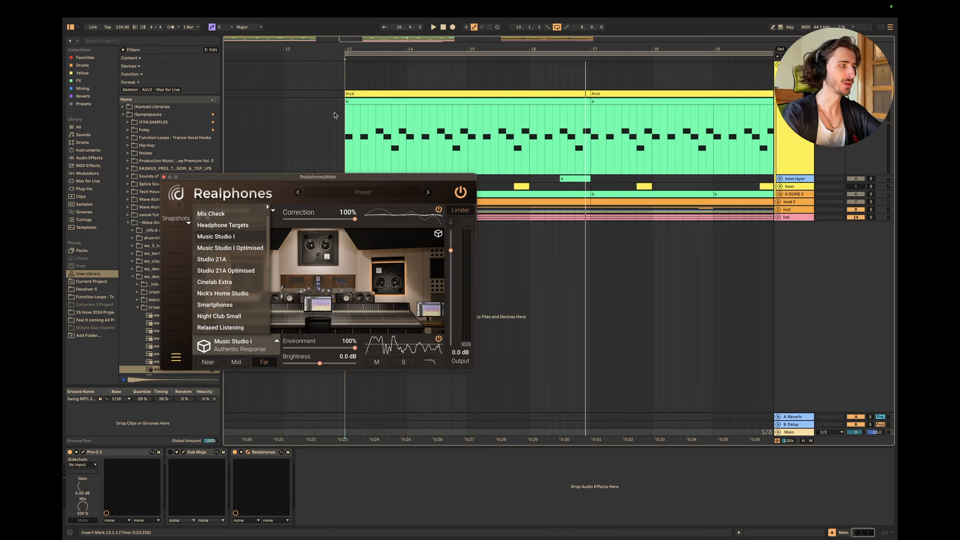
# - Loop the first four bars of the yellow bass clip, open its notes and play them
pyautogui.hscroll(-10, 335, 115)
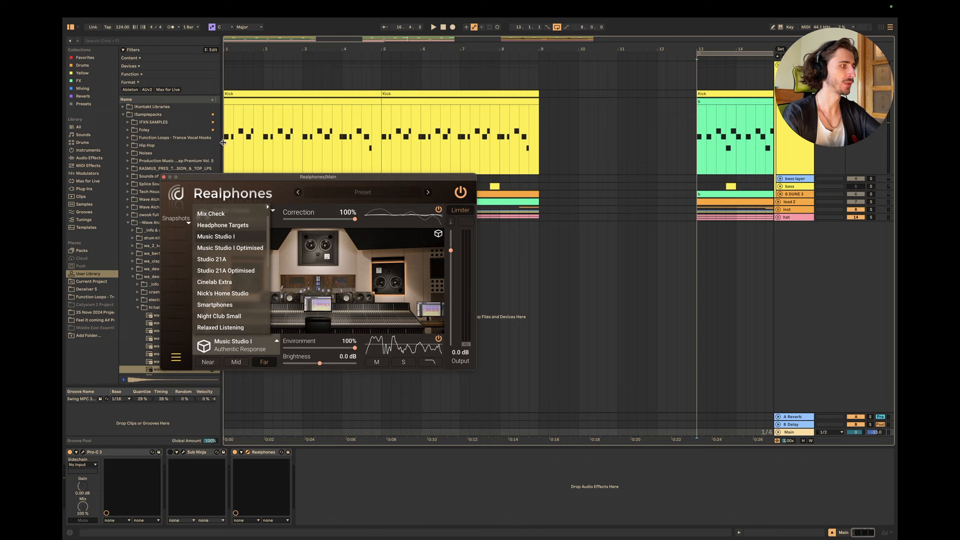
pyautogui.moveTo(223, 142); pyautogui.dragTo(350, 145)
pyautogui.doubleClick(379, 143)
pyautogui.press('space')
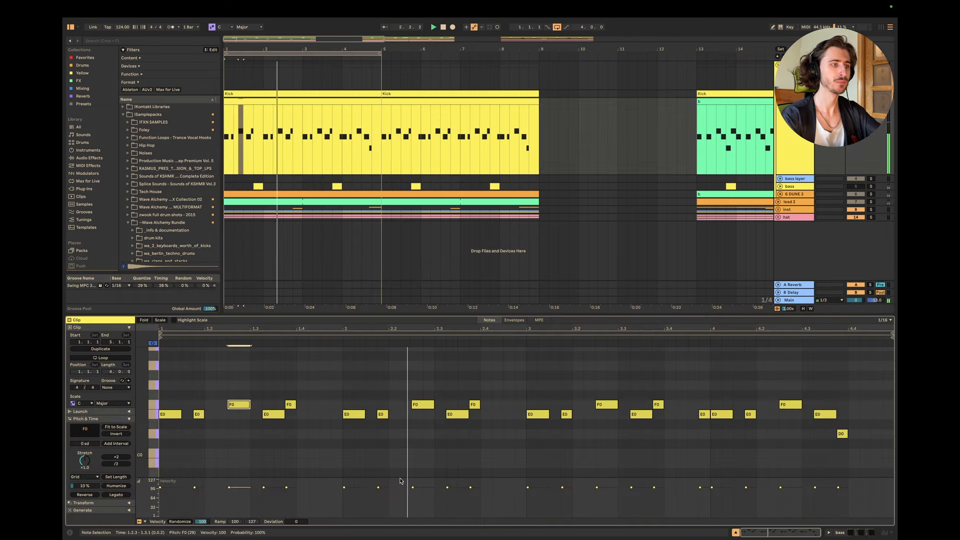
pyautogui.scroll(-1, 472, 445)
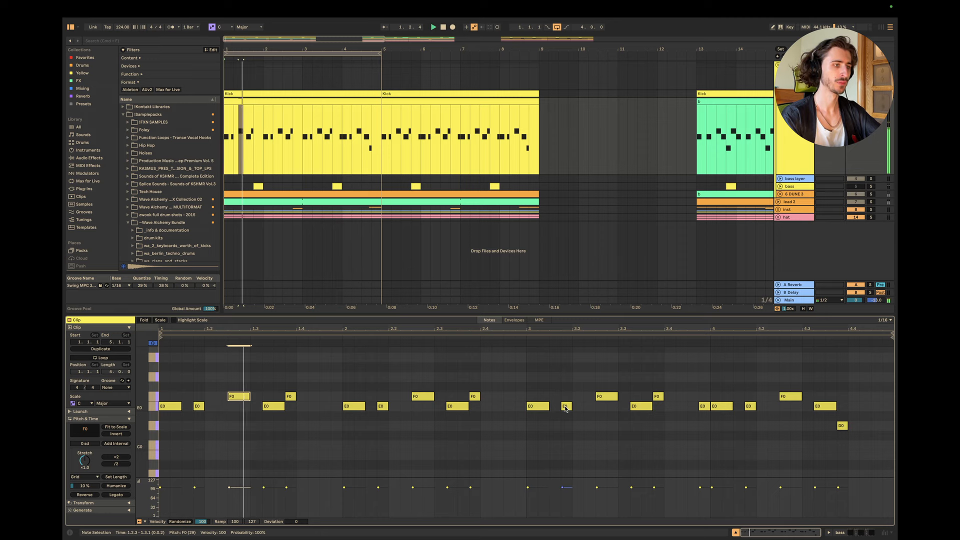
pyautogui.press('space')
# - Select bars 13 to 17 of the green bass clip to show its notes
pyautogui.hscroll(1, 771, 70)
pyautogui.hscroll(5, 623, 109)
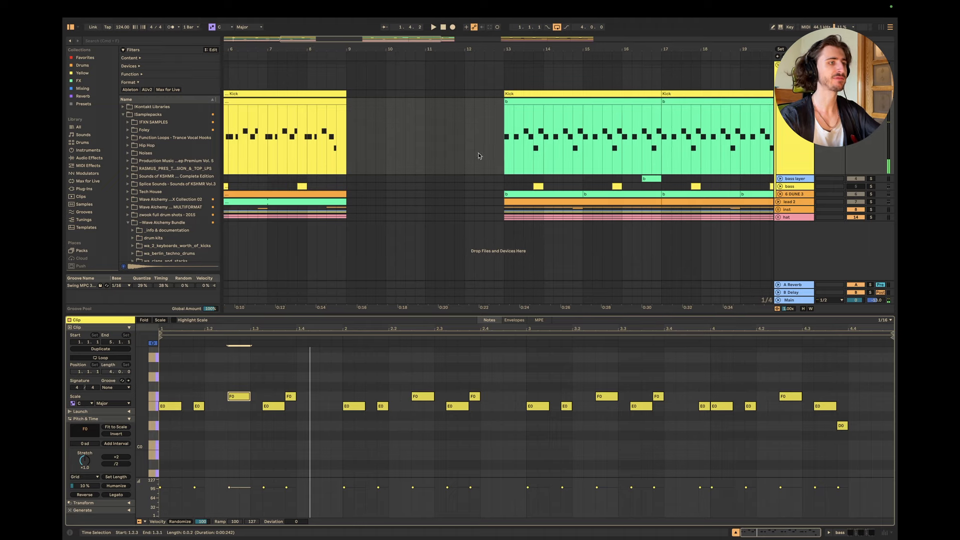
pyautogui.moveTo(504, 147); pyautogui.dragTo(662, 148)
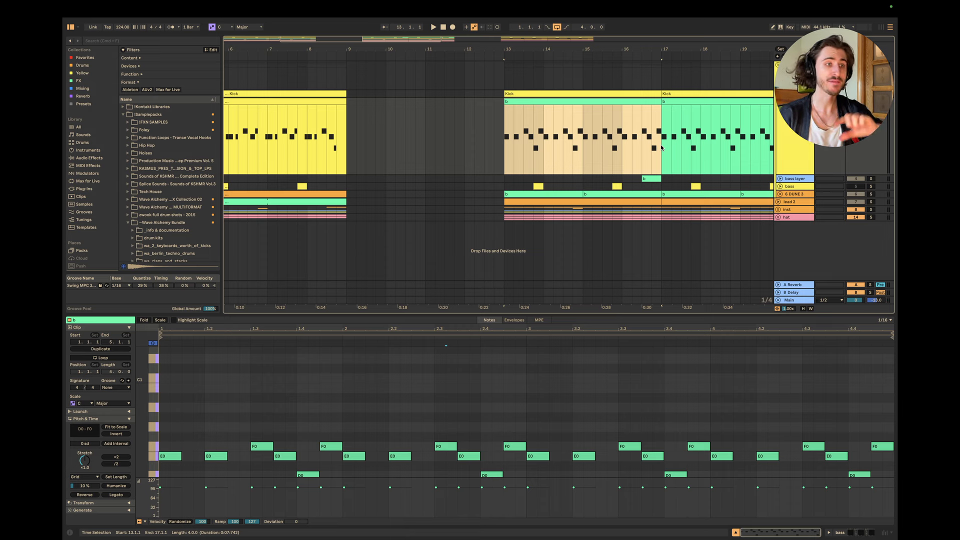
# - Switch to the Keynote presentation and advance to its next slide
pyautogui.press('super+Tab')
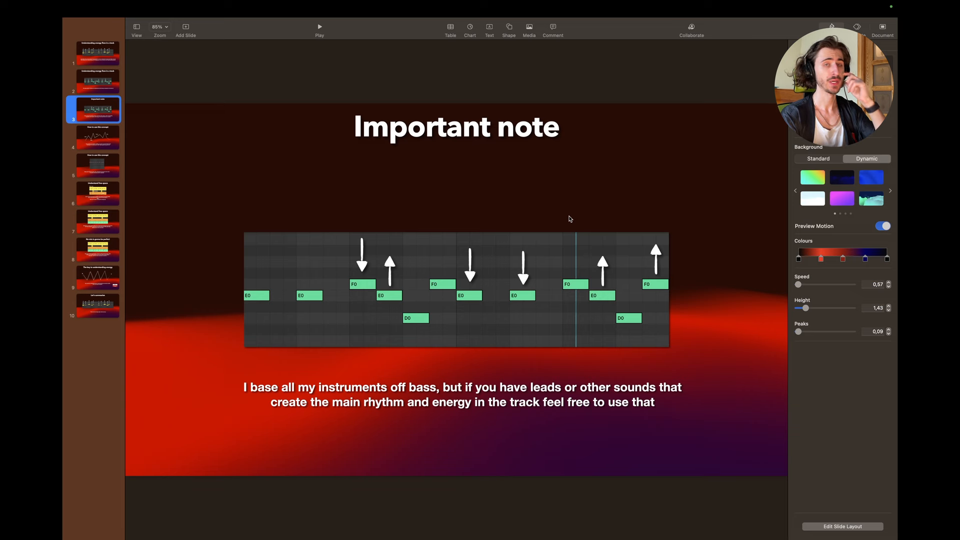
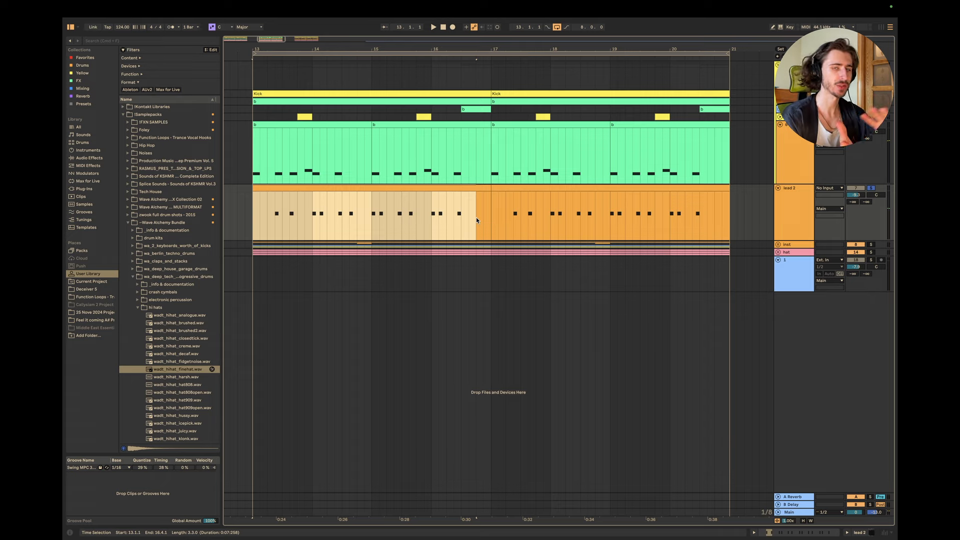
pyautogui.hotkey('ctrl', 'Left')
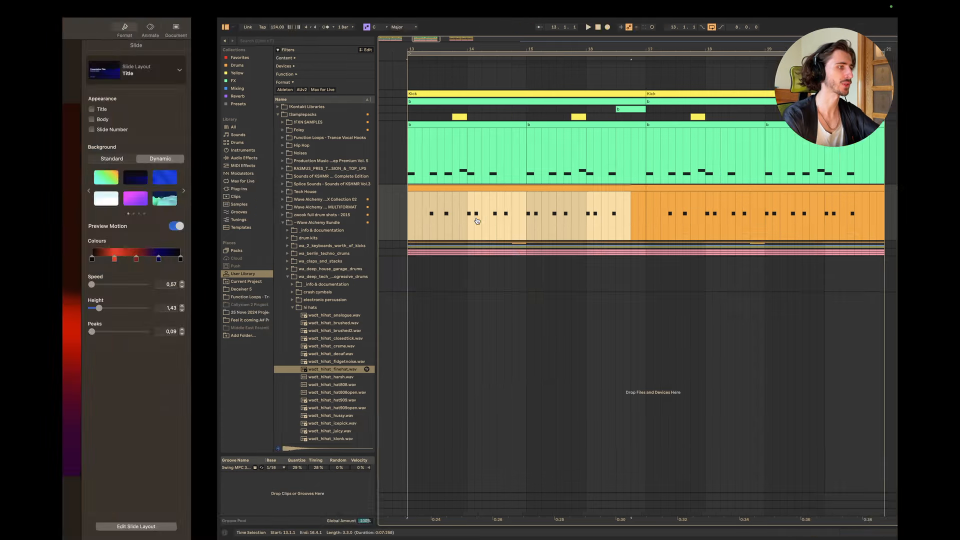
pyautogui.press('Down')
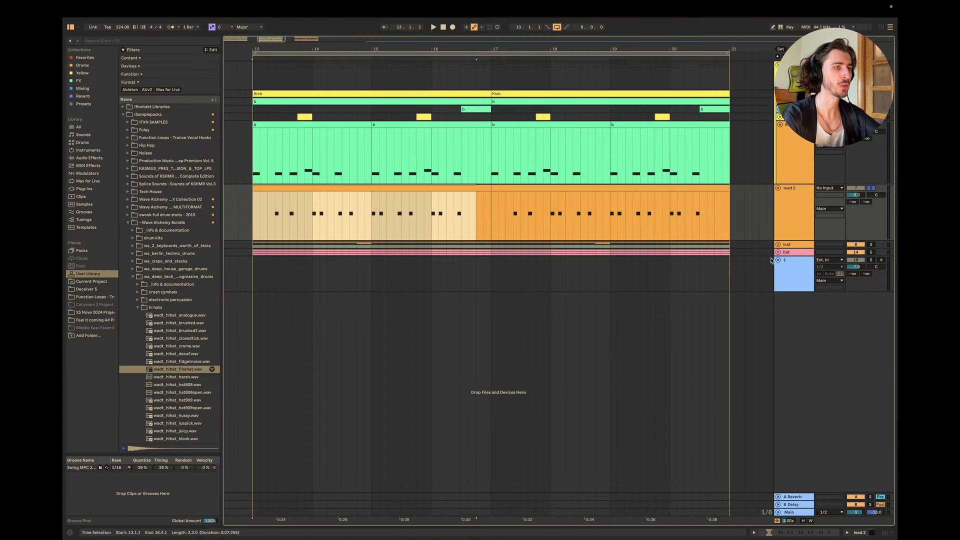
# - In Ableton Live, unfold the hat group and its shaker track, and solo the shaker
pyautogui.click(778, 252)
pyautogui.hscroll(-2, 457, 304)
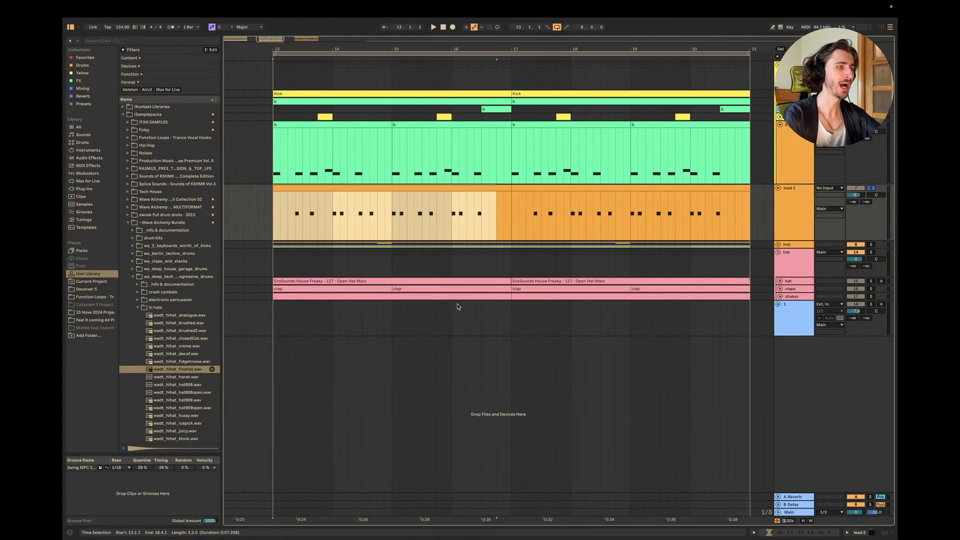
pyautogui.click(781, 297)
pyautogui.click(872, 297)
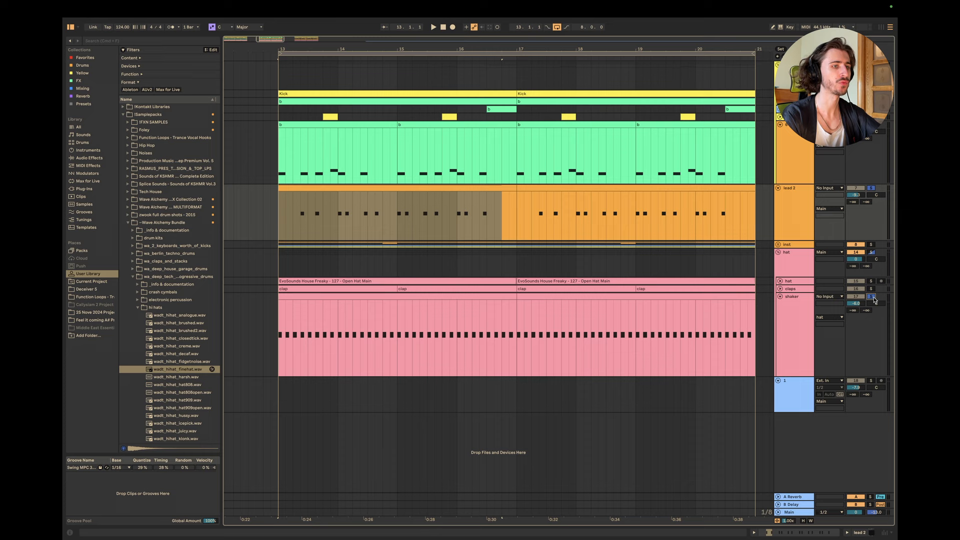
# - Play the shaker clip with its bars 13 to 17 selected and set the shaker track's volume to -9.1 dB
pyautogui.click(281, 363)
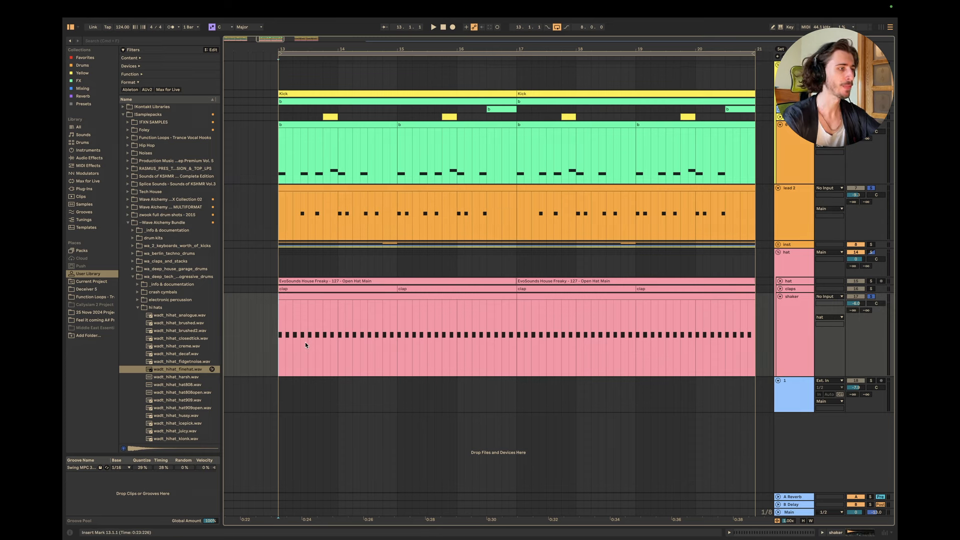
pyautogui.click(322, 296)
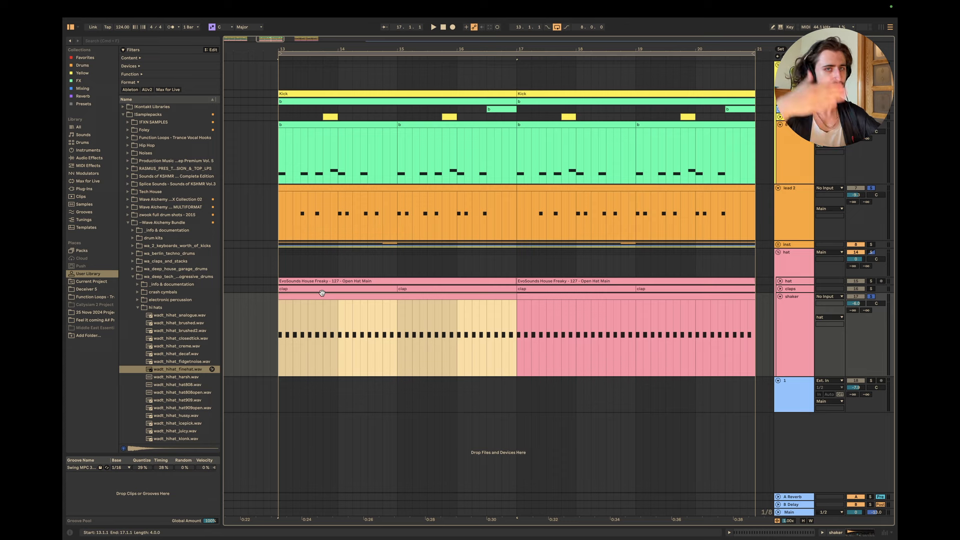
pyautogui.press('space')
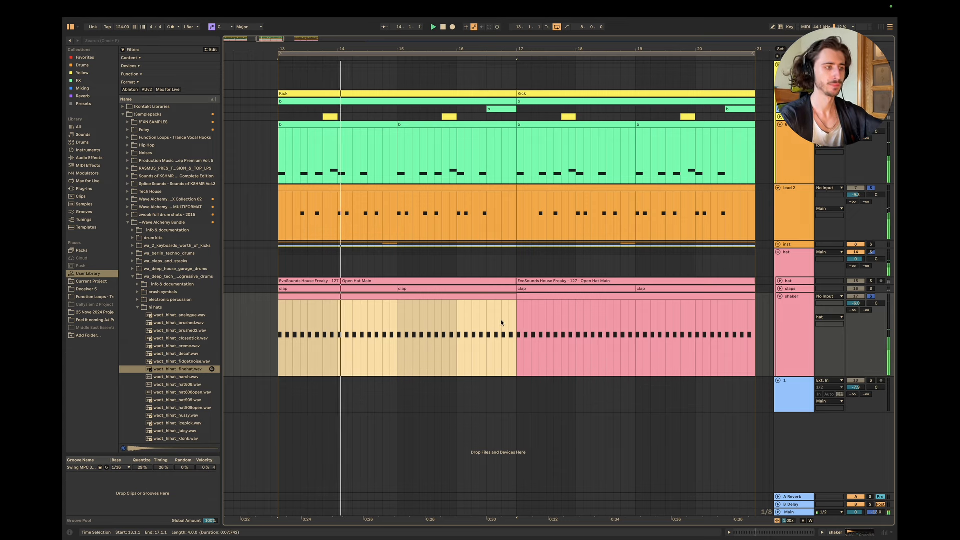
pyautogui.click(856, 303)
pyautogui.moveTo(854, 304); pyautogui.dragTo(854, 318)
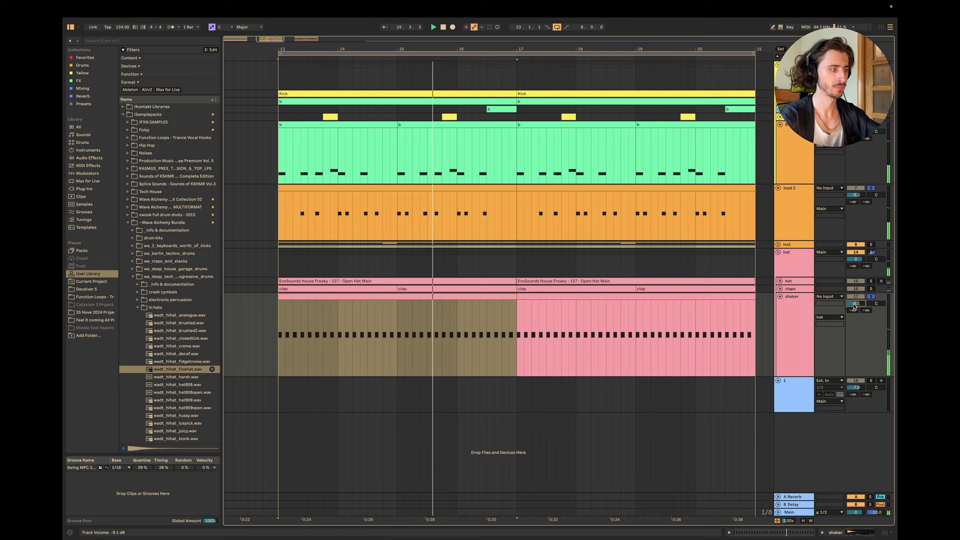
# - Solo the hat track, play it alongside the shaker, unfold it and set its volume to -21.4 dB
pyautogui.click(872, 281)
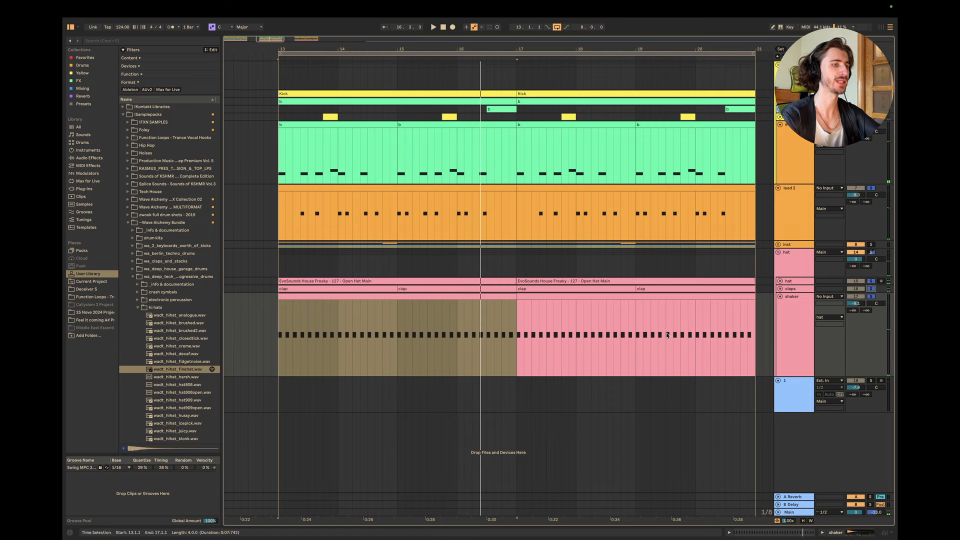
pyautogui.press('space')
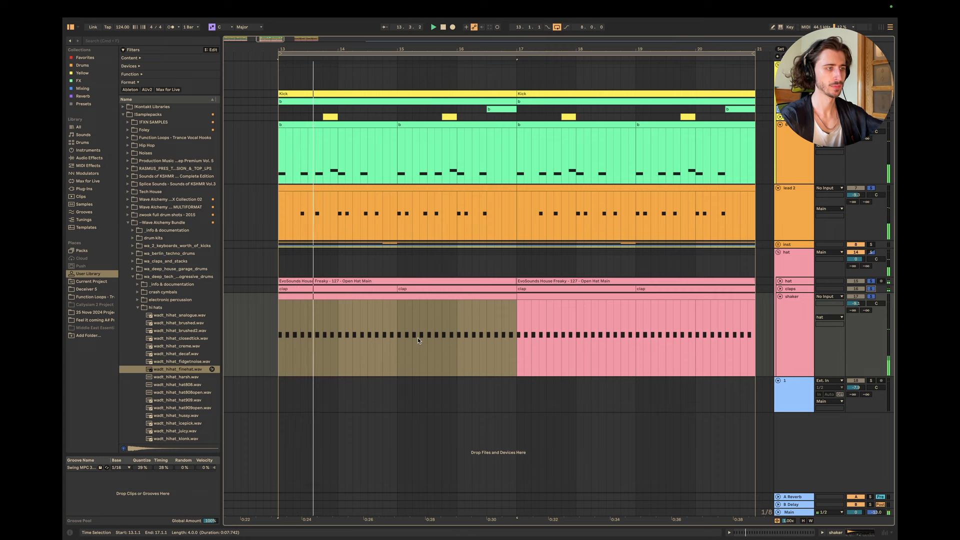
pyautogui.click(781, 281)
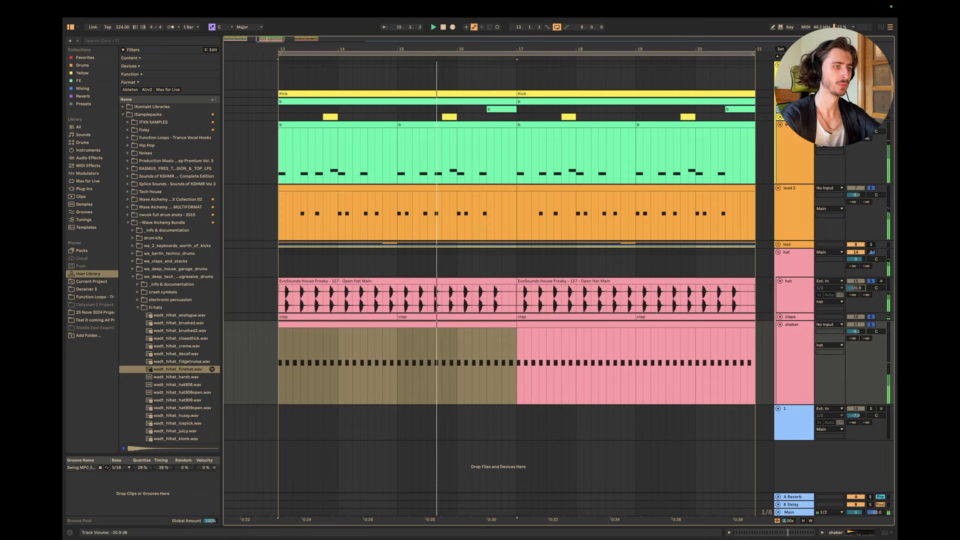
pyautogui.moveTo(858, 290); pyautogui.dragTo(858, 298)
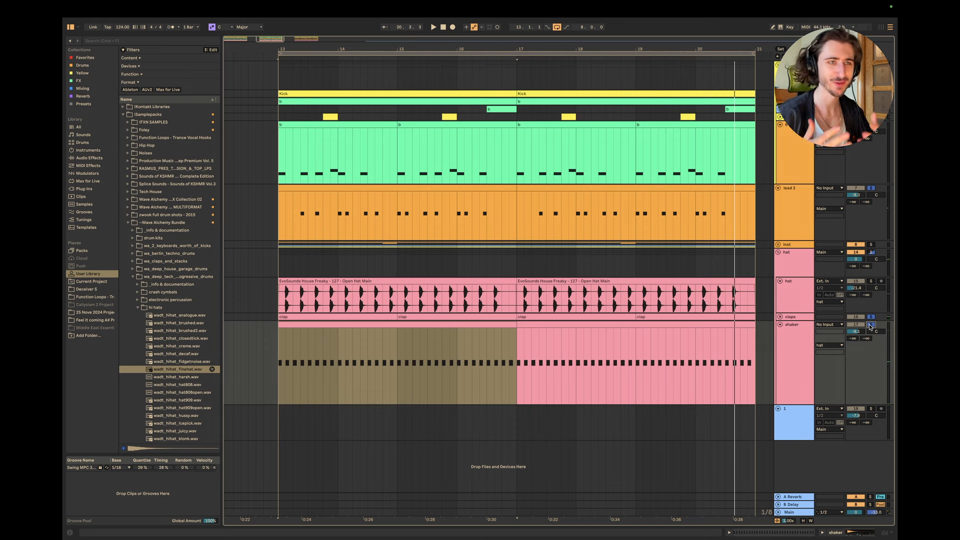
# - Switch to the Keynote presentation and advance to the "Understand free space" slide
pyautogui.press('super+Tab')
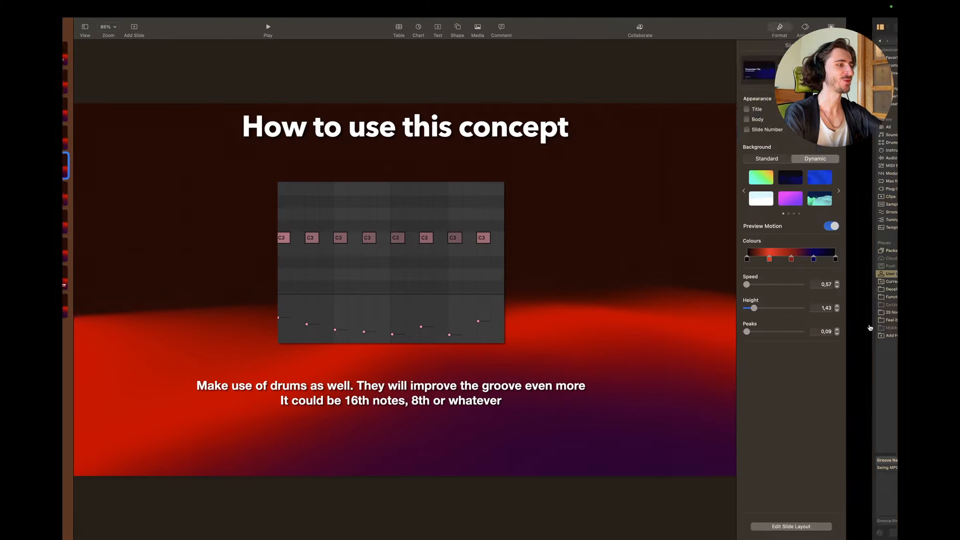
pyautogui.press('Down')
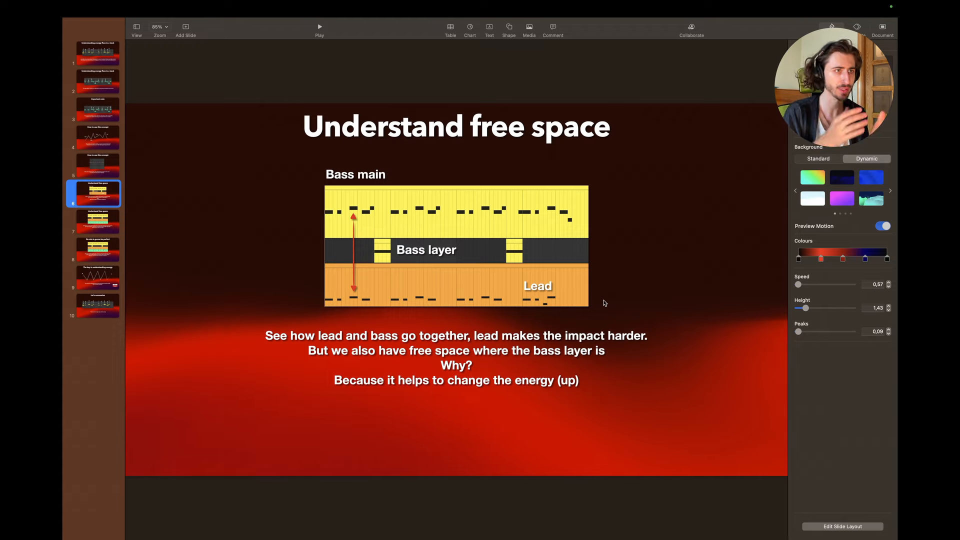
# - Switch to Ableton Live, fold the 6 DUNE 3 and lead 2 tracks, and select bars 1 to 5 of the main bass clip
pyautogui.press('super+Tab')
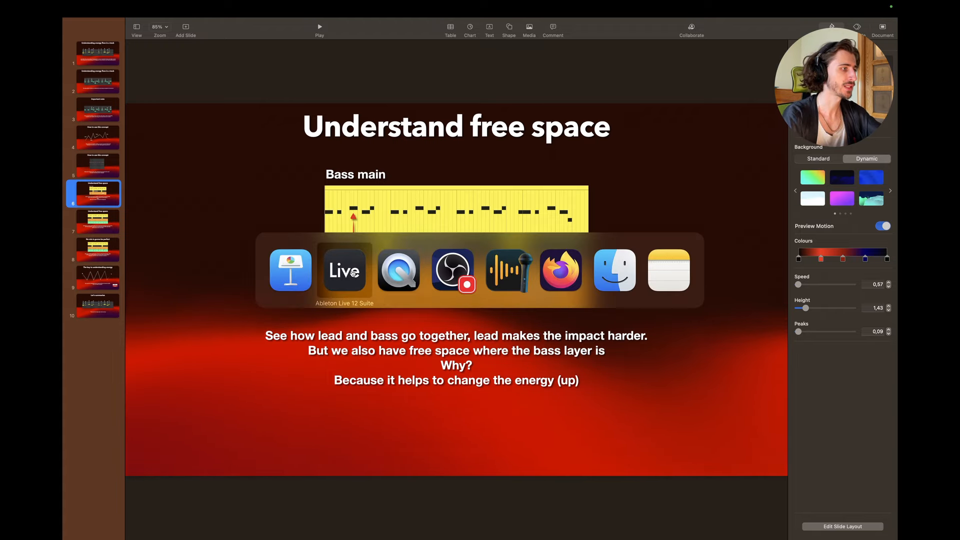
pyautogui.hscroll(-12, 373, 196)
pyautogui.scroll(-2, 372, 197)
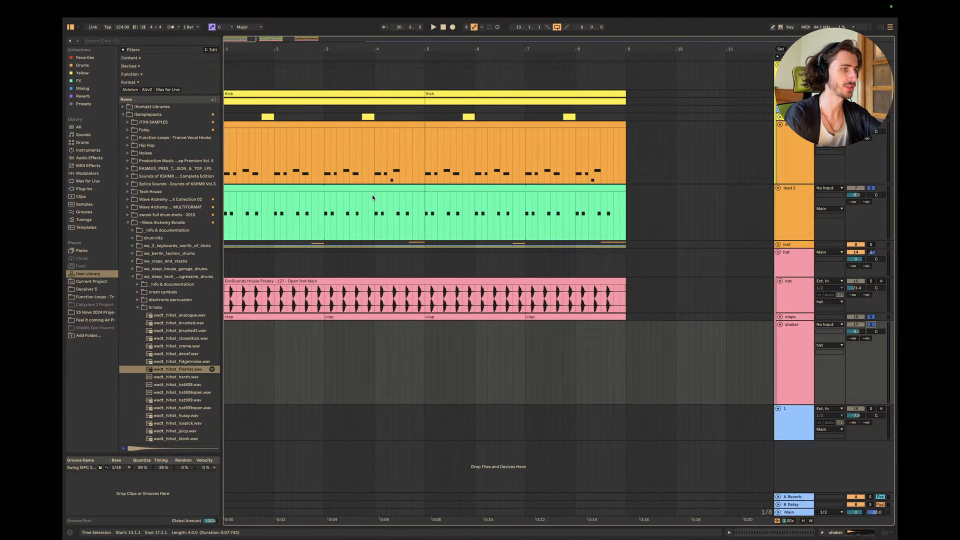
pyautogui.click(780, 125)
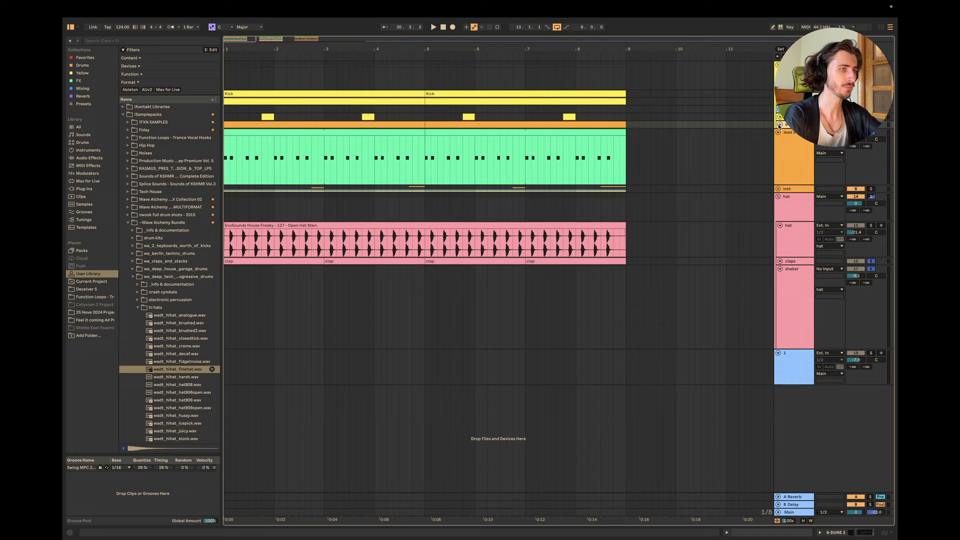
pyautogui.click(778, 132)
pyautogui.click(406, 102)
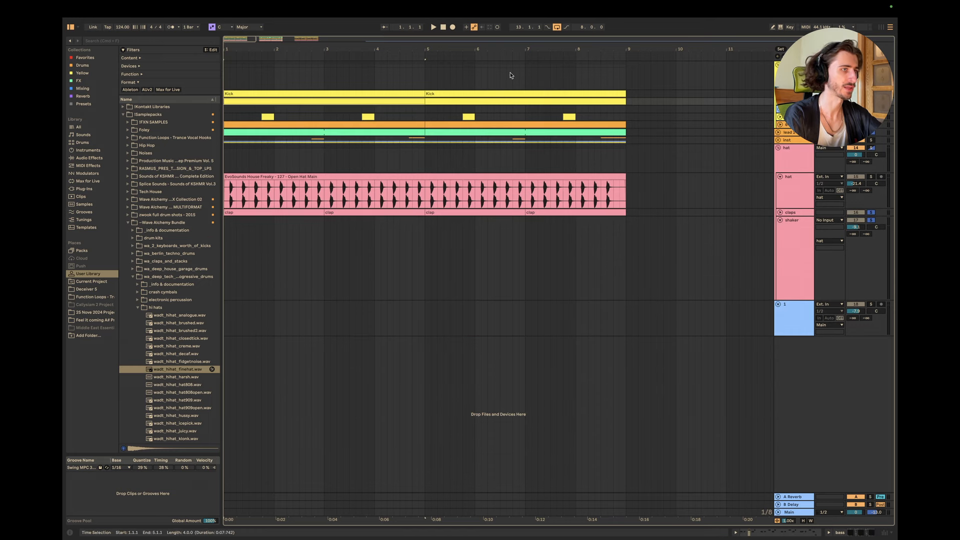
pyautogui.click(872, 102)
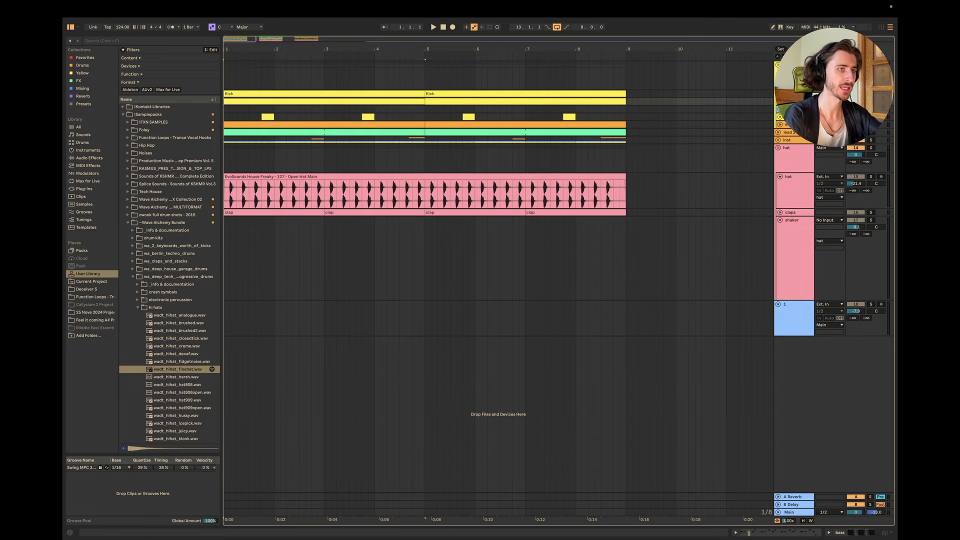
# - Unfold the 6 DUNE 3 track, play it from bar 1 and unfold the bass track holding the short layer clips
pyautogui.click(780, 126)
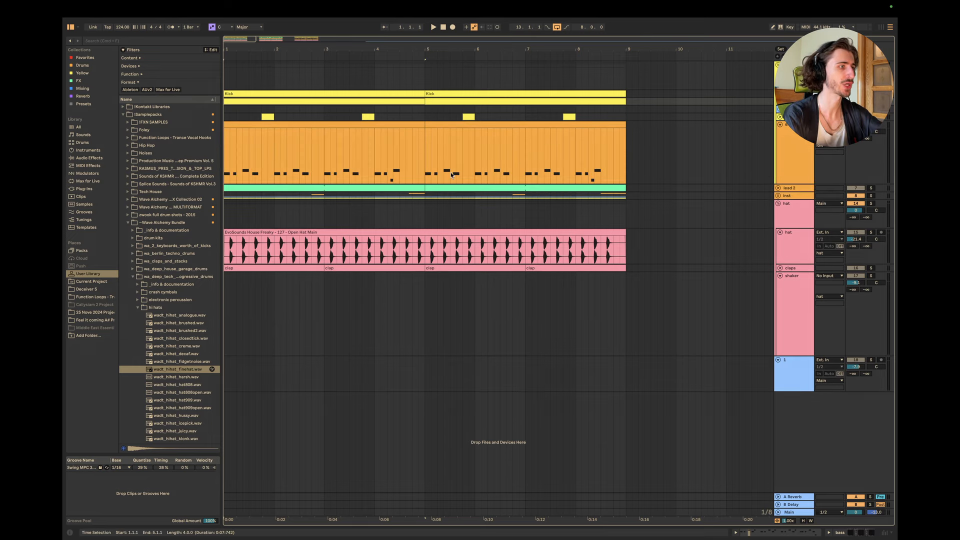
pyautogui.press('space')
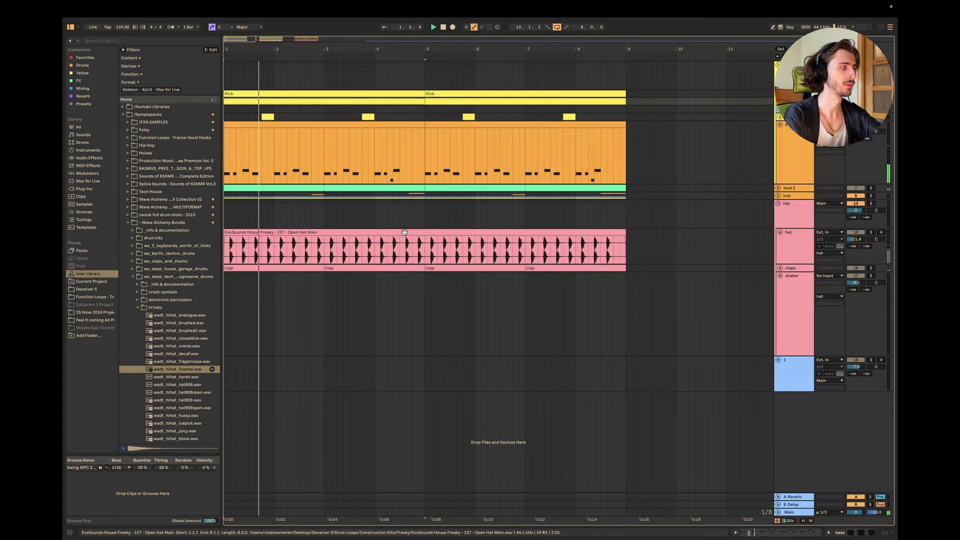
pyautogui.click(780, 117)
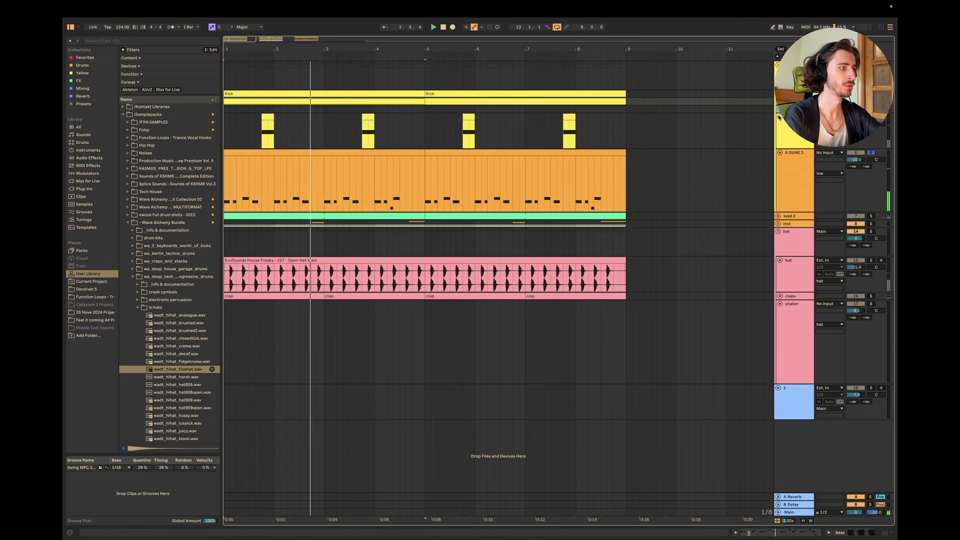
pyautogui.scroll(3, 418, 140)
pyautogui.press('space')
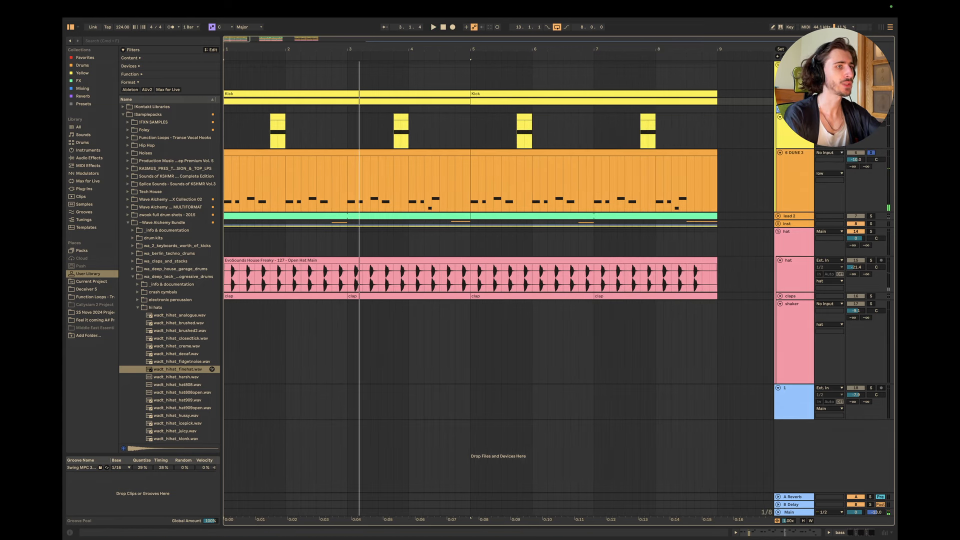
# - Unfold the main bass track, then play from bar 1 with the short bass layer clips soloed as well
pyautogui.click(779, 102)
pyautogui.scroll(3, 293, 229)
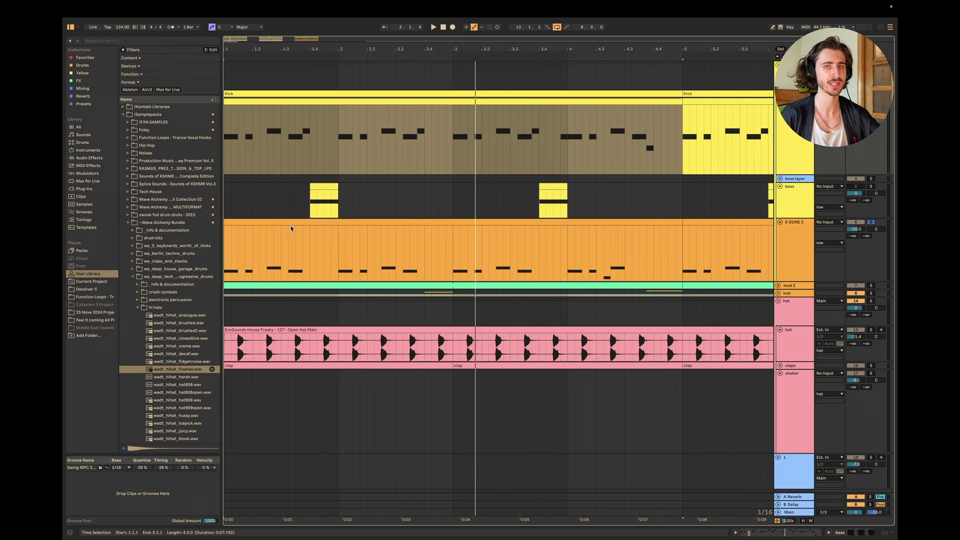
pyautogui.click(226, 204)
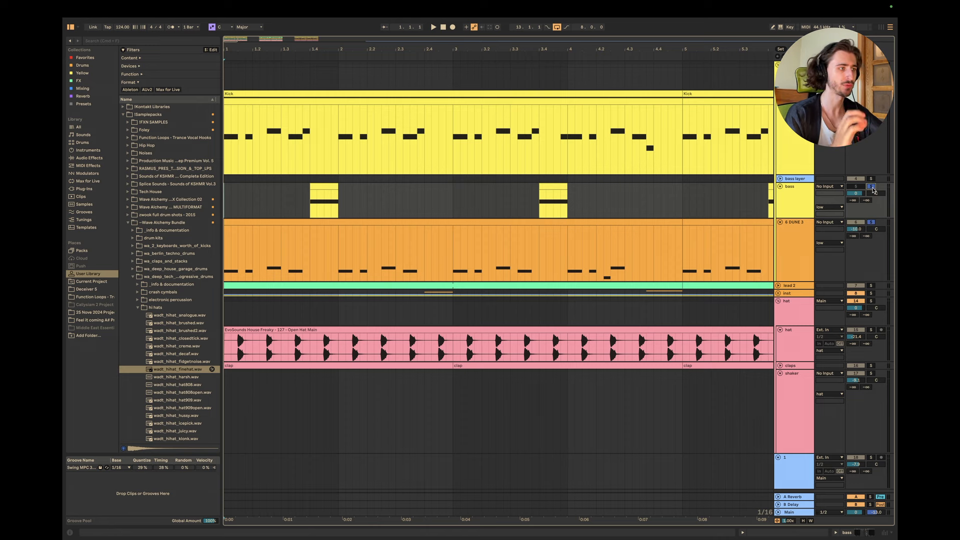
pyautogui.press('space')
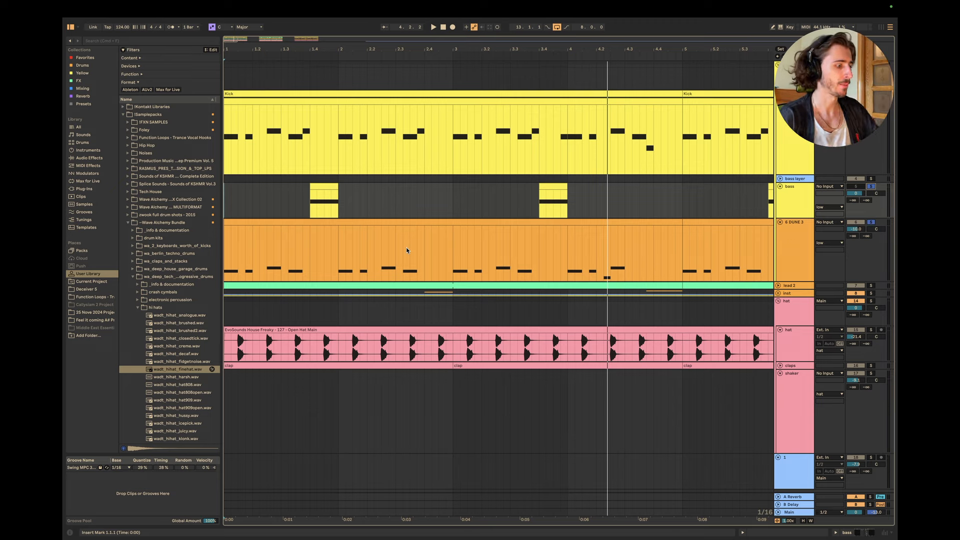
# - In the section starting at bar 25, unfold the inst group and its 10 Spire-1.5 and 11 Spire-1.5 tracks
pyautogui.hscroll(15, 406, 247)
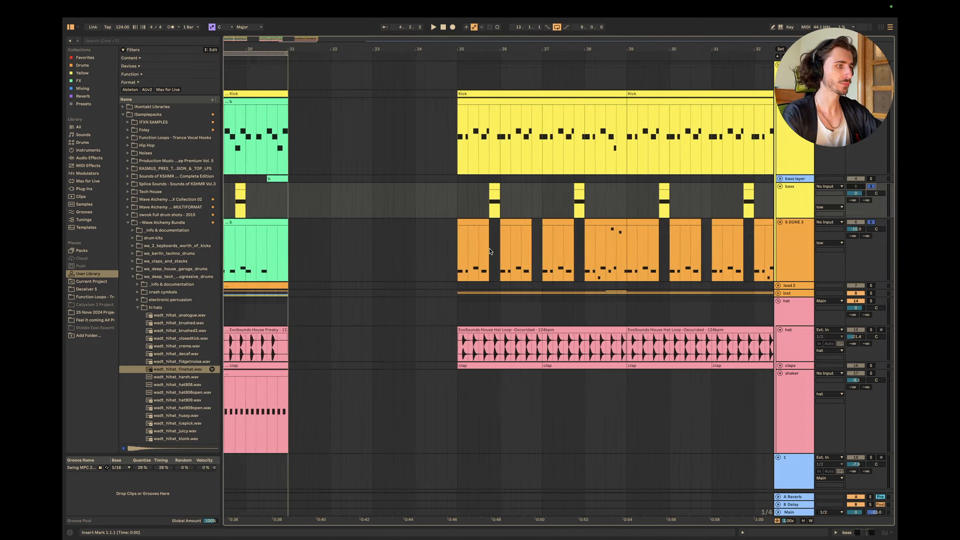
pyautogui.hscroll(5, 489, 248)
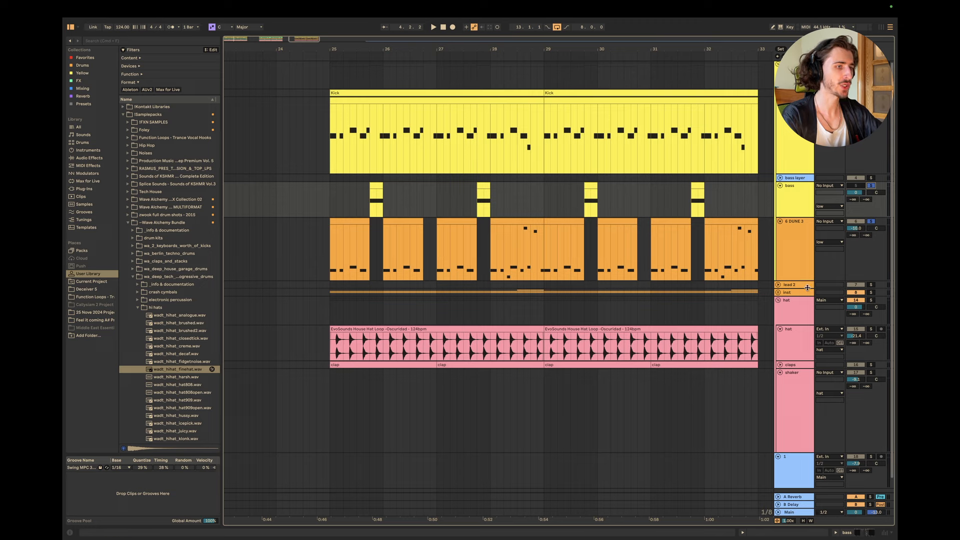
pyautogui.click(777, 293)
pyautogui.scroll(-2, 600, 325)
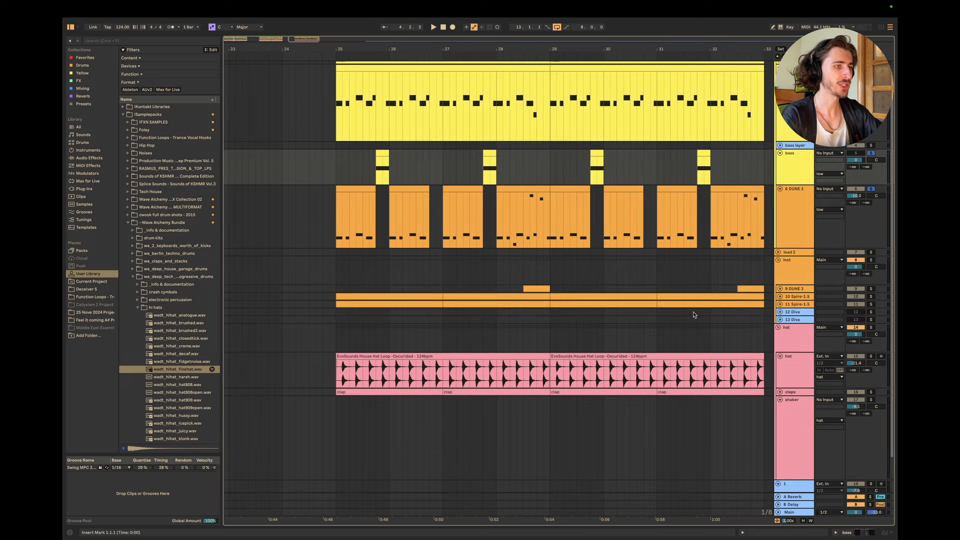
pyautogui.click(780, 297)
pyautogui.click(781, 333)
# - Examine how the bass, bass layer, DUNE 3 and Spire notes fill each other's gaps from bar 25 onward
pyautogui.scroll(5, 447, 337)
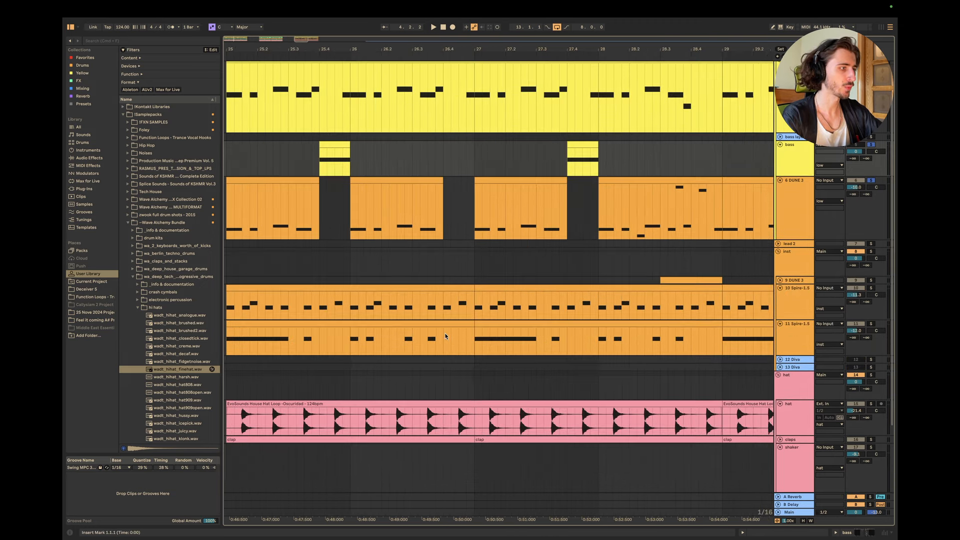
pyautogui.hscroll(-2, 445, 337)
pyautogui.hscroll(-2, 508, 259)
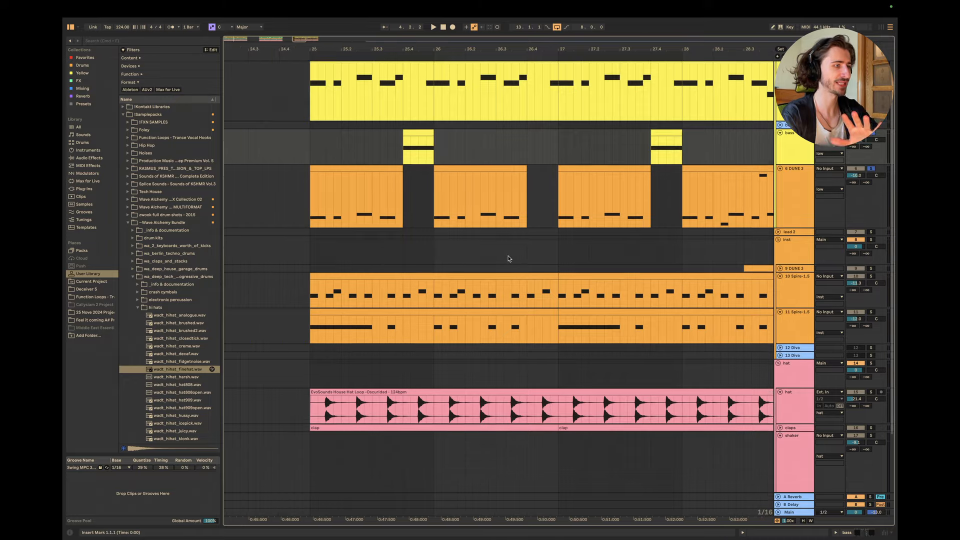
pyautogui.hscroll(2, 508, 259)
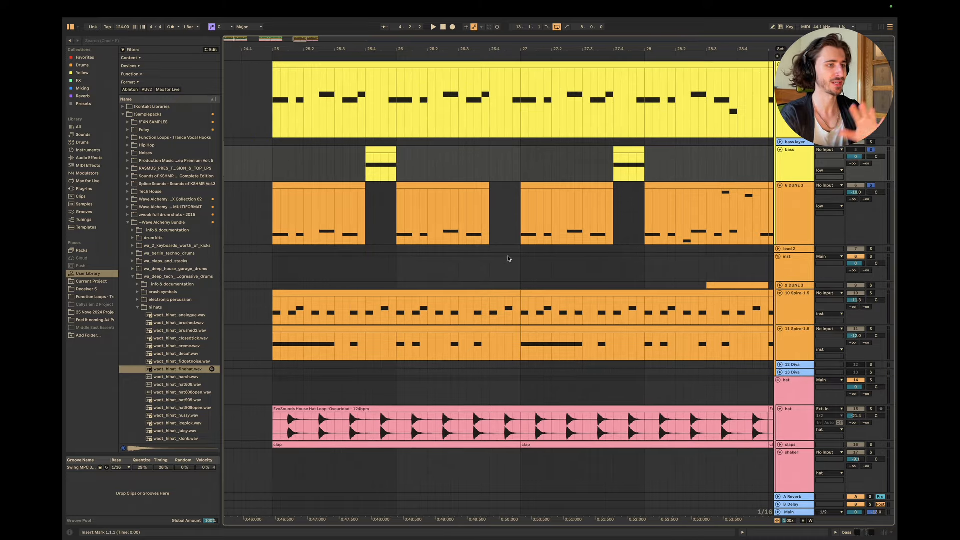
pyautogui.scroll(2, 508, 259)
pyautogui.hscroll(2, 508, 259)
pyautogui.scroll(-4, 509, 258)
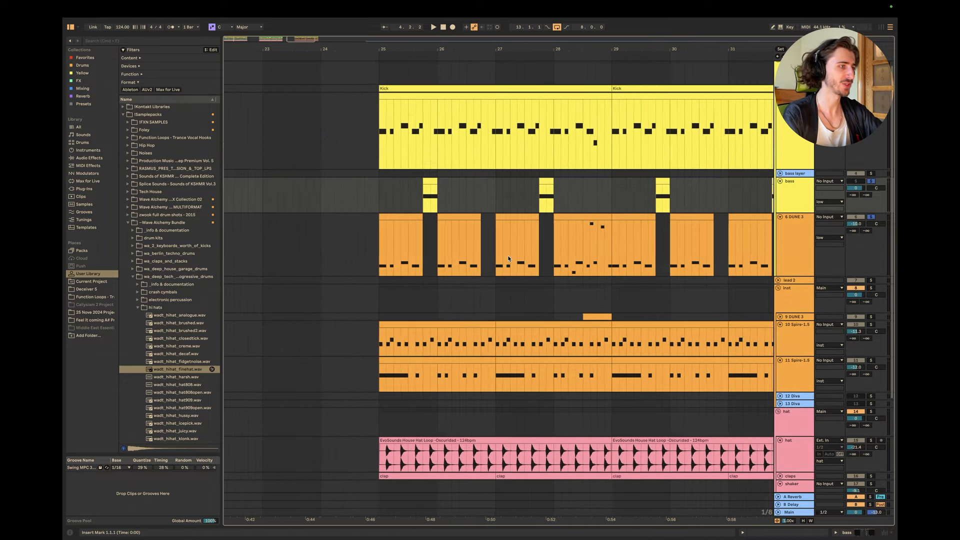
pyautogui.scroll(-5, 660, 114)
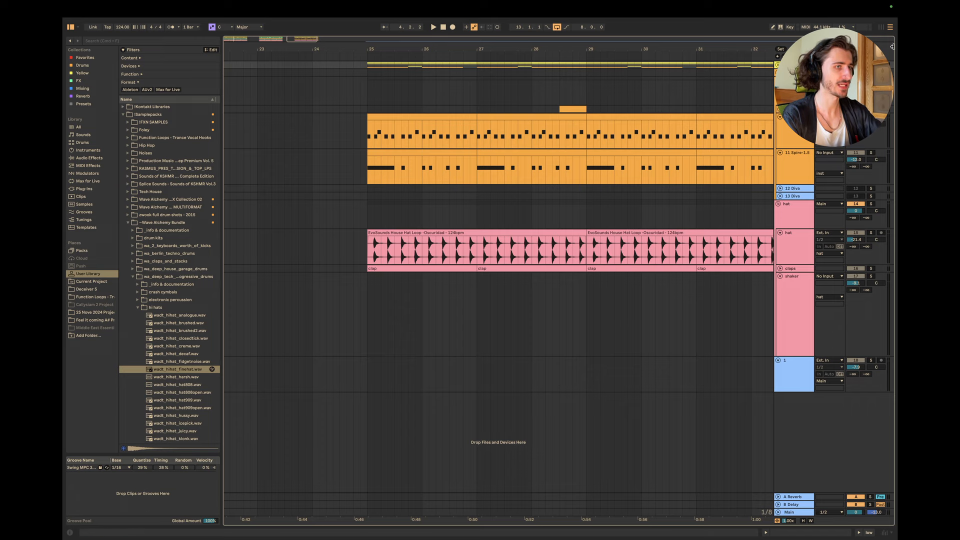
# - Clear the track solos, fold the inst group and play the full arrangement from bar 25
pyautogui.click(871, 117)
pyautogui.click(369, 90)
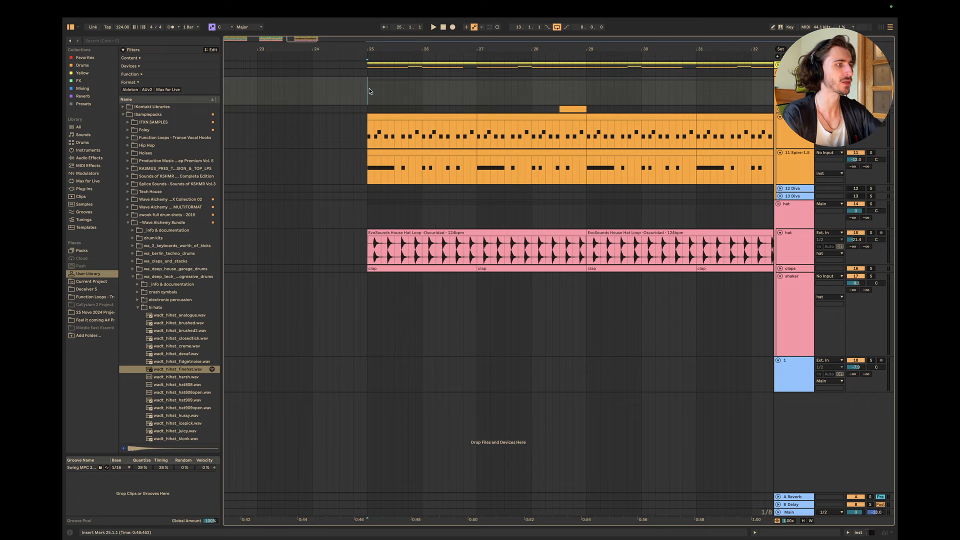
pyautogui.hscroll(2, 400, 106)
pyautogui.scroll(-3, 400, 106)
pyautogui.click(778, 80)
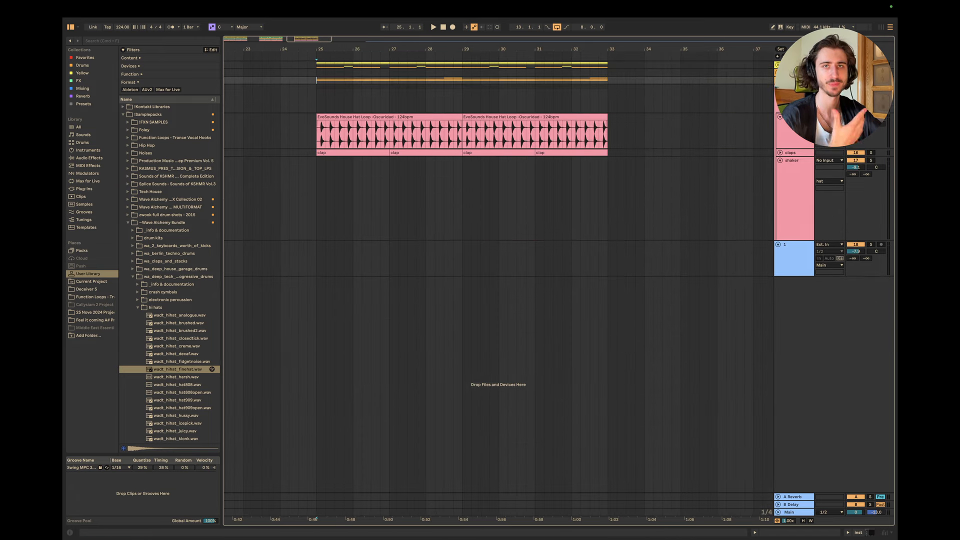
pyautogui.press('space')
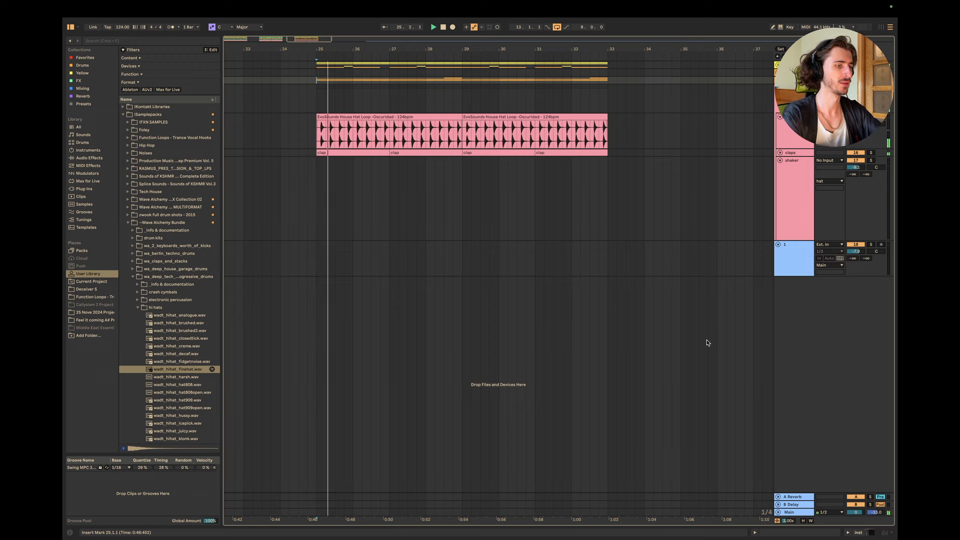
# - Open Realphones on the Main track, enable its low-pass filter, play the section through it and close the plug-in window
pyautogui.click(791, 513)
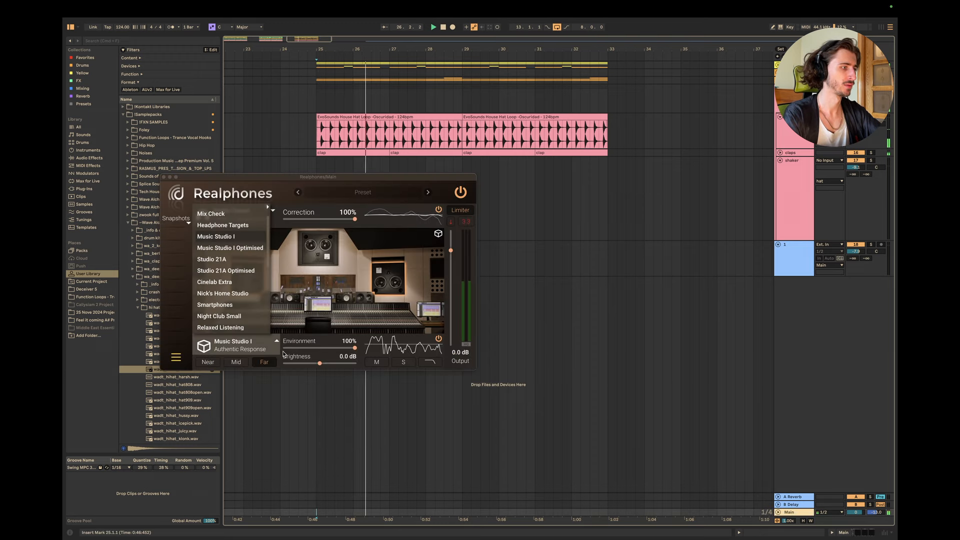
pyautogui.click(424, 361)
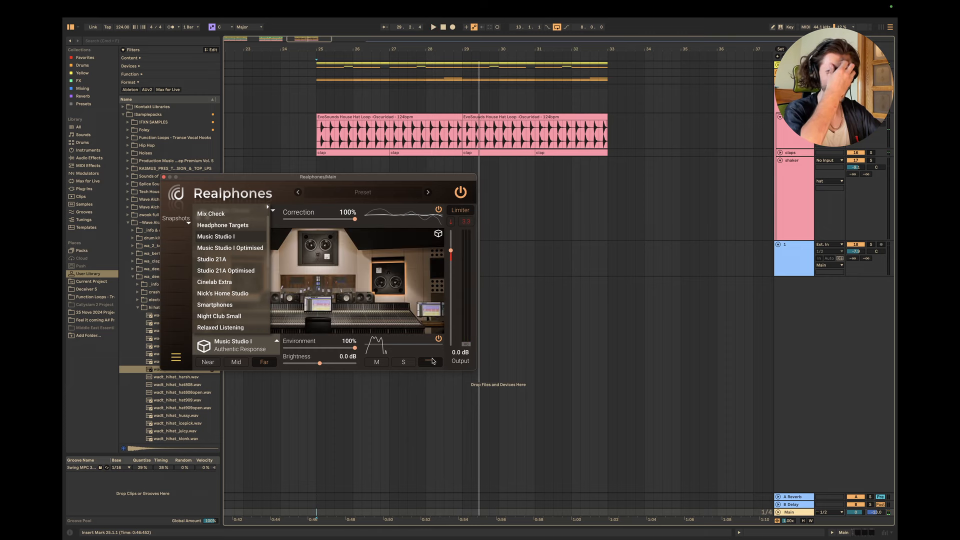
pyautogui.press('space')
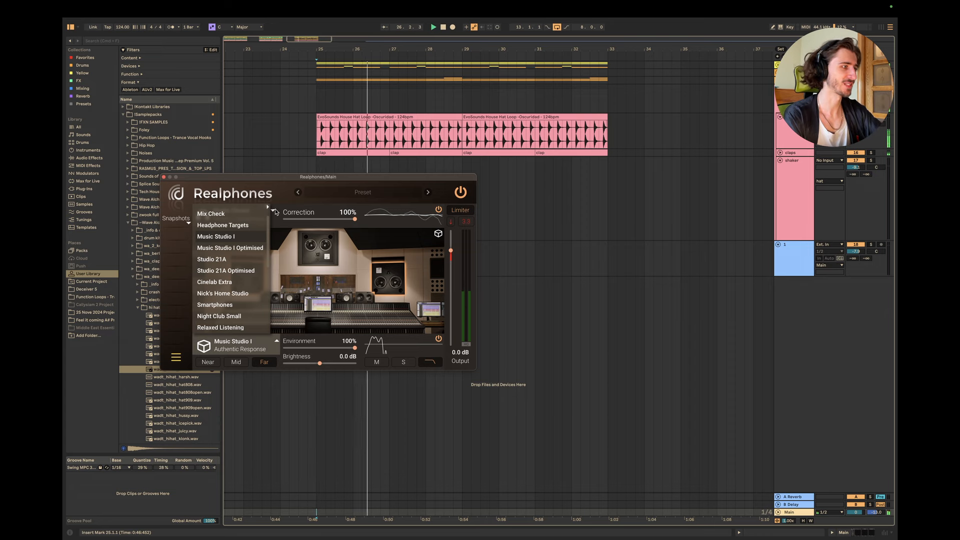
pyautogui.click(163, 177)
# - Play the full arrangement from bar 13 and select the Main track
pyautogui.hscroll(-5, 395, 155)
pyautogui.hscroll(-5, 395, 155)
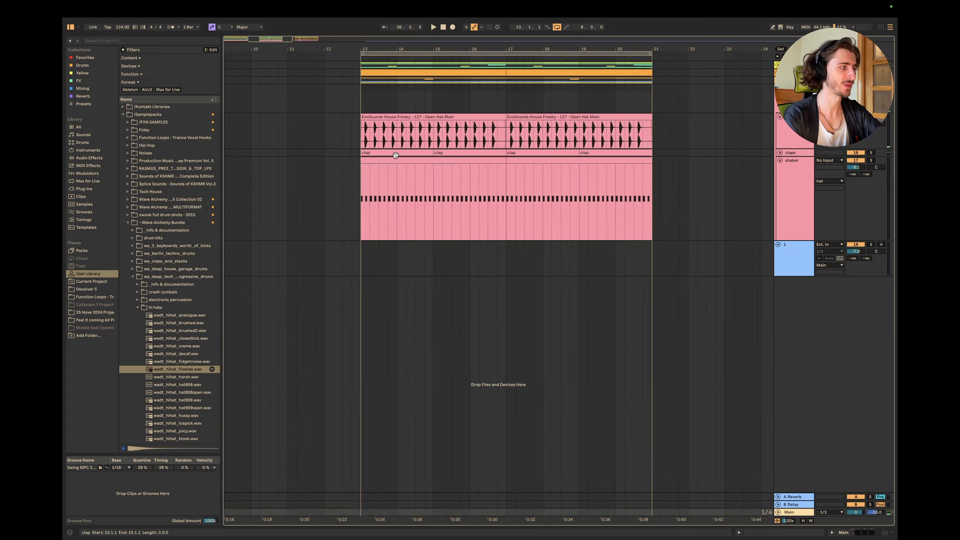
pyautogui.click(363, 103)
pyautogui.press('space')
pyautogui.click(789, 512)
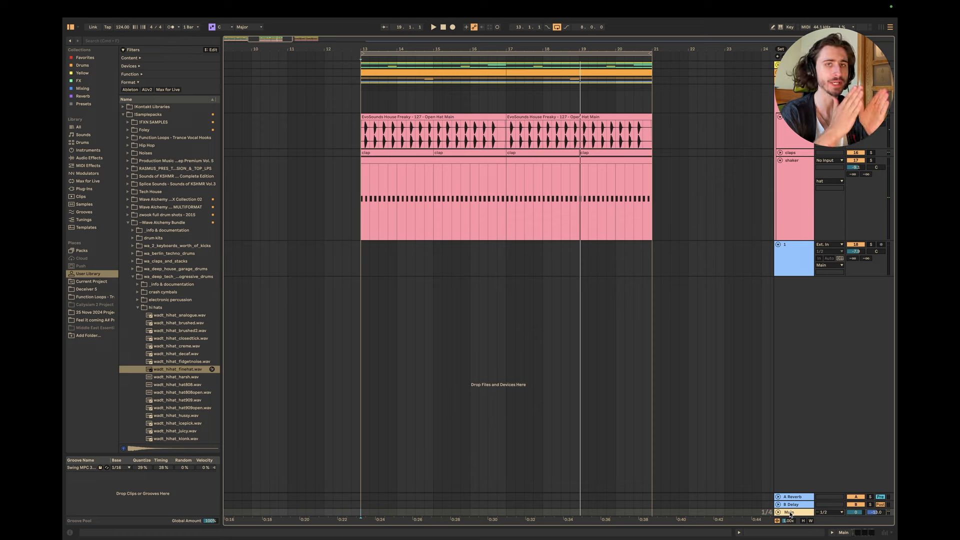
pyautogui.hscroll(-10, 594, 379)
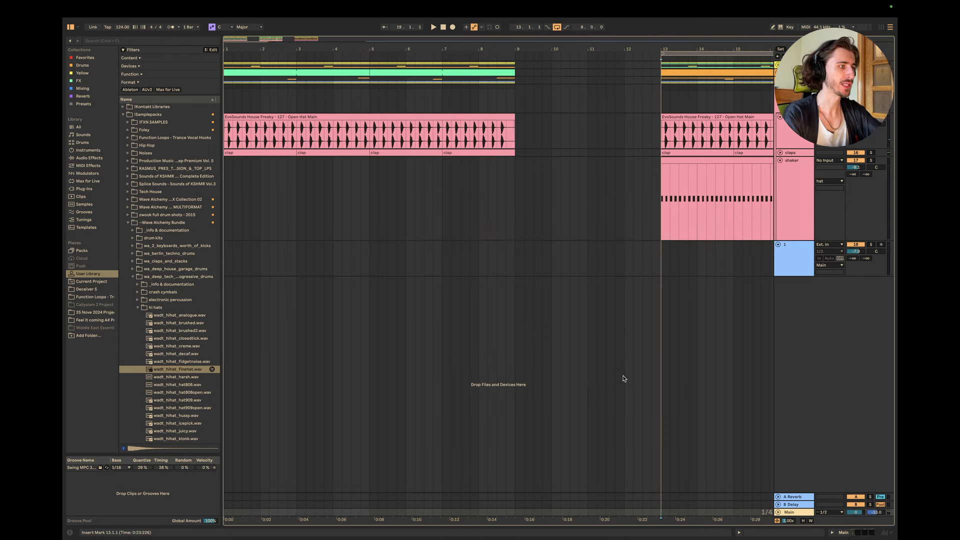
# - Switch to the Keynote slides and show the second "Understand free space" slide about instruments playing at the same time
pyautogui.press('super+Tab')
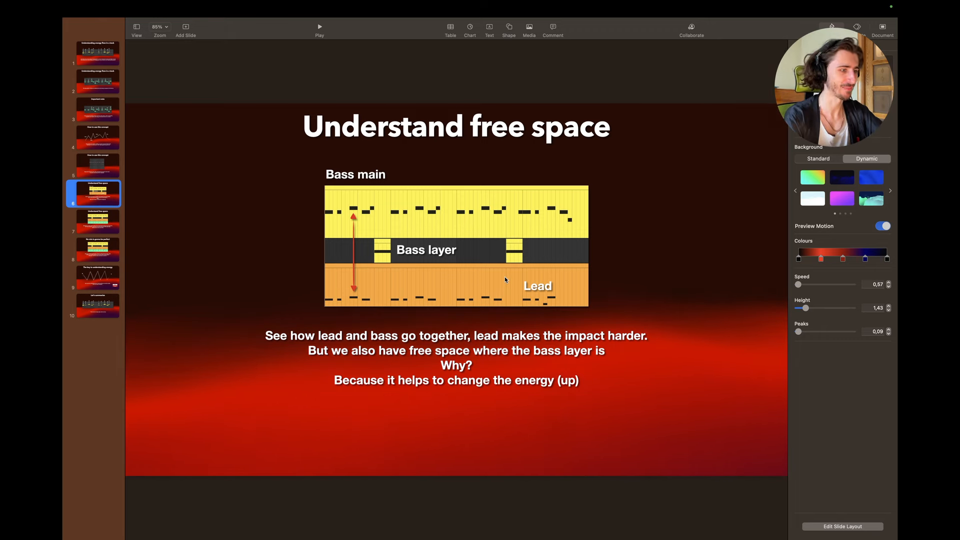
pyautogui.press('Down')
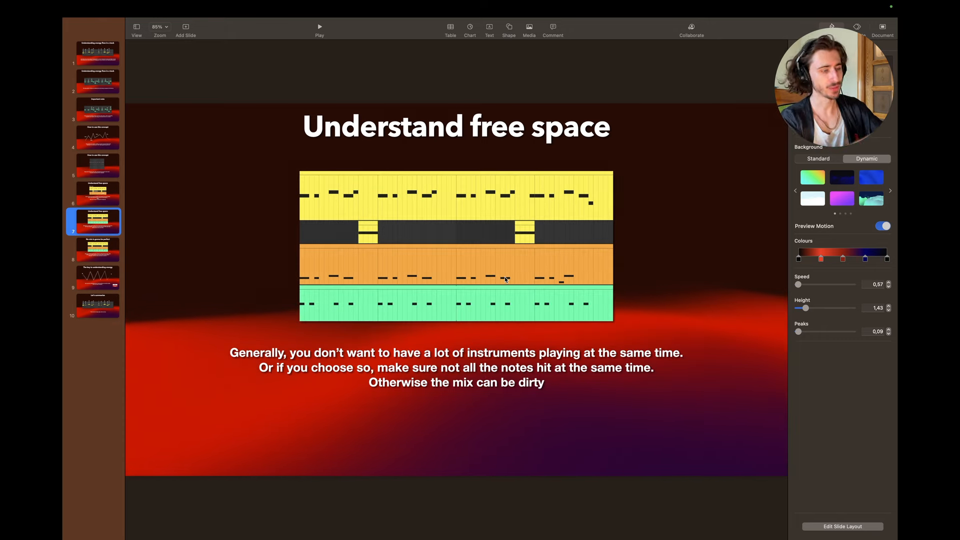
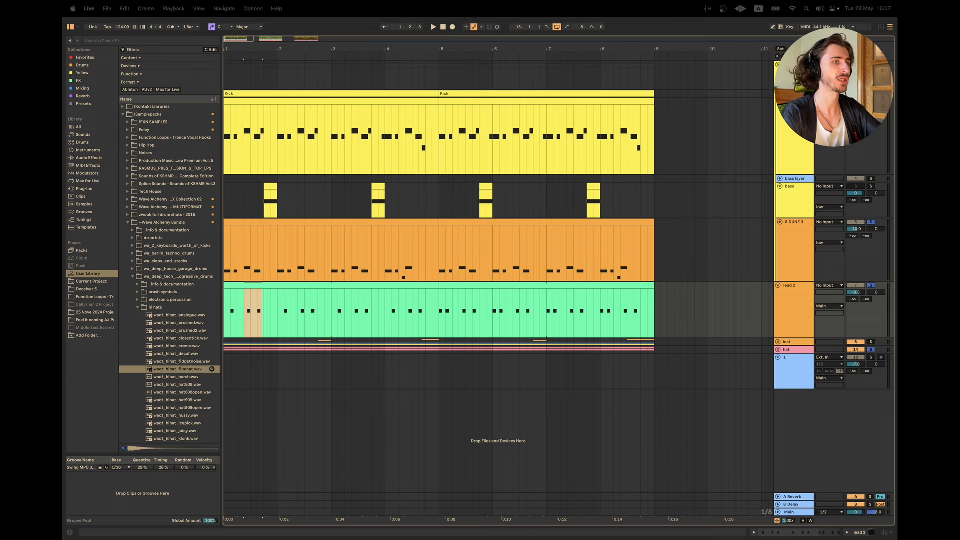
# - Solo the lower yellow bass track alongside 6-DUNE 3, lead 2 and hat, and play the section from bar 1
pyautogui.press('s')
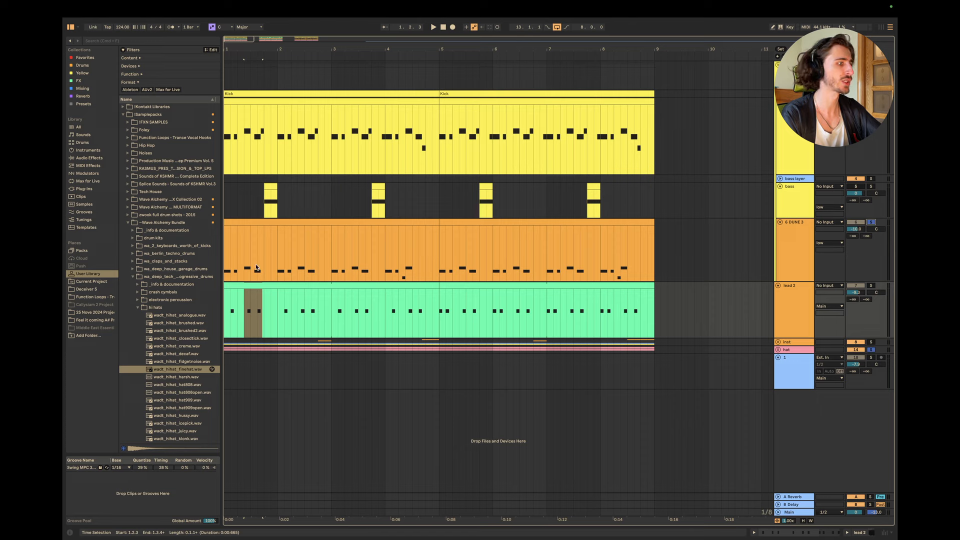
pyautogui.click(228, 266)
pyautogui.press('space')
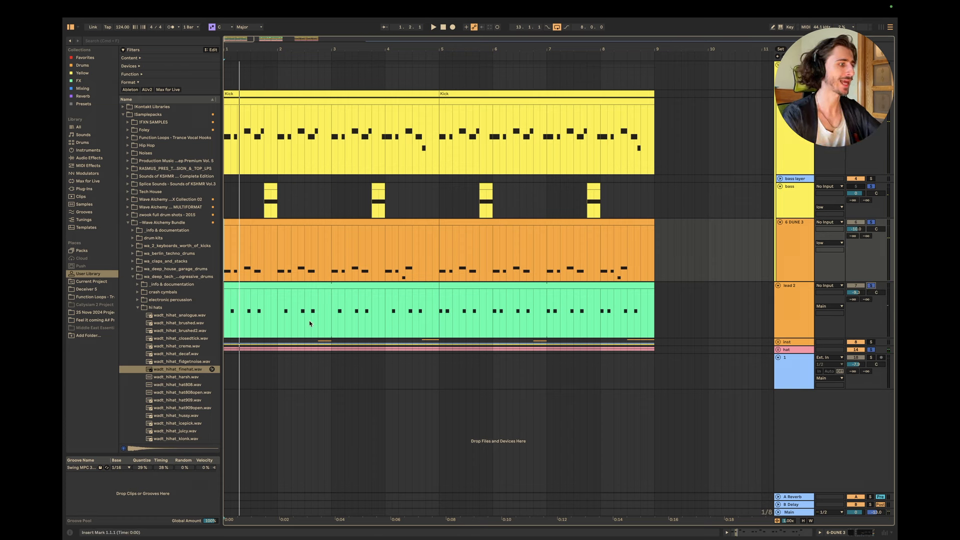
pyautogui.click(227, 331)
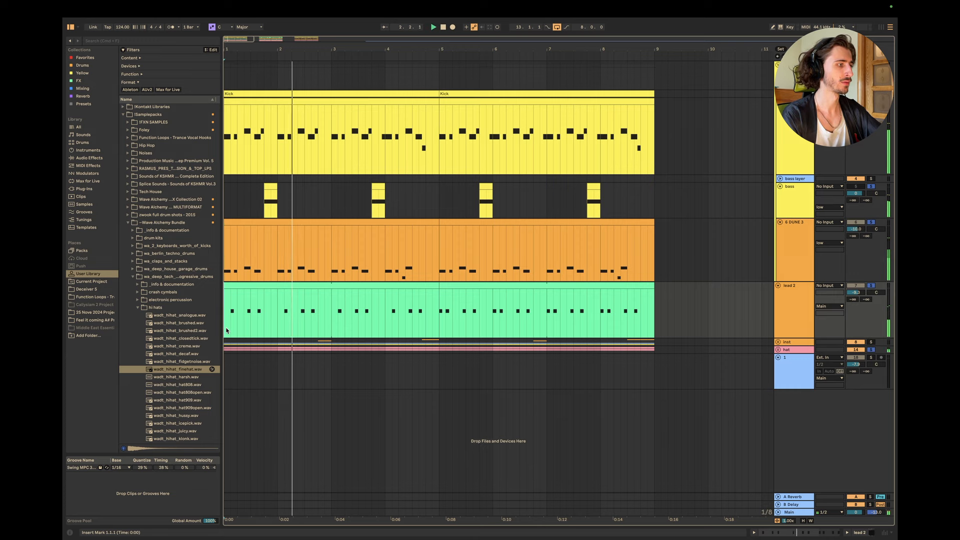
# - Add an Auto Filter from the Mixing collection to 6-DUNE 3 and sweep its frequency up to 19.9 kHz during playback
pyautogui.doubleClick(788, 323)
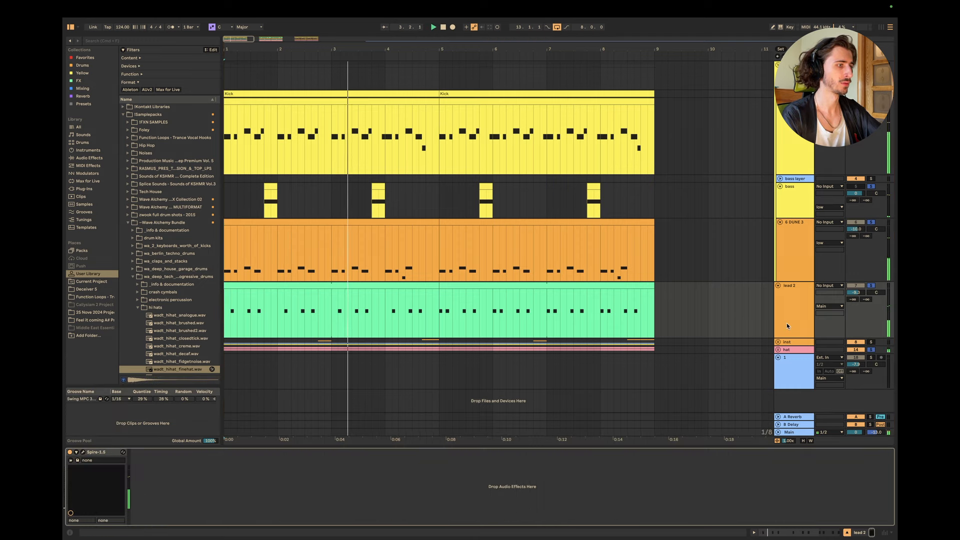
pyautogui.click(791, 235)
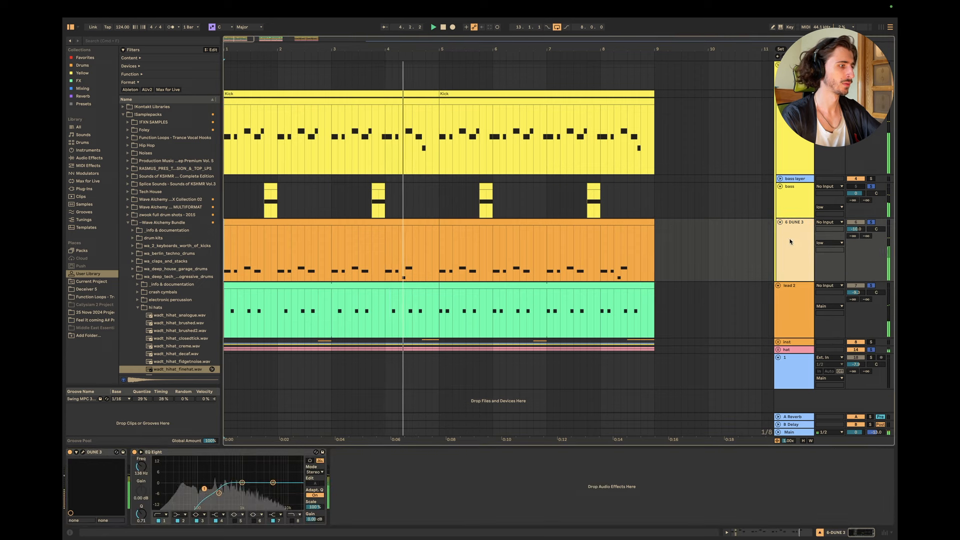
pyautogui.click(70, 90)
pyautogui.click(142, 66)
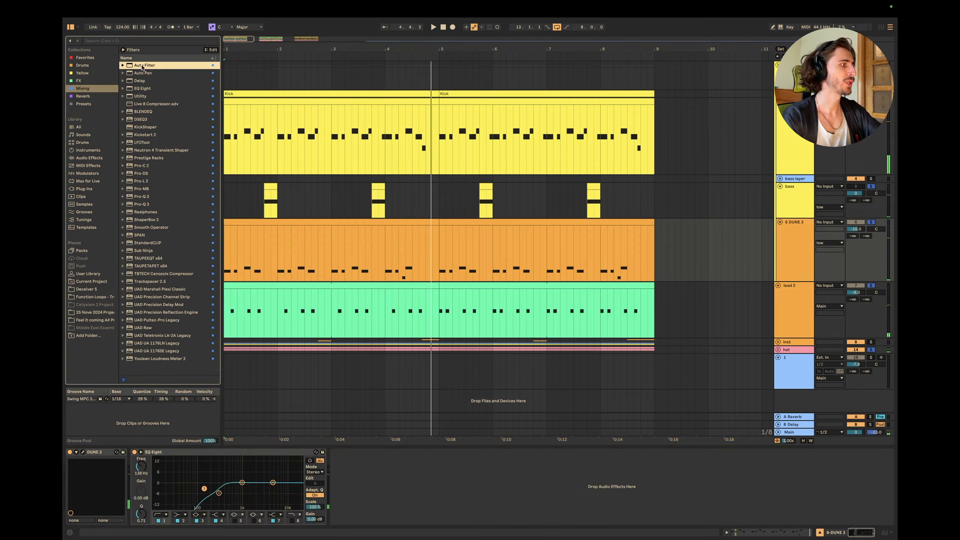
pyautogui.moveTo(393, 475); pyautogui.dragTo(446, 473)
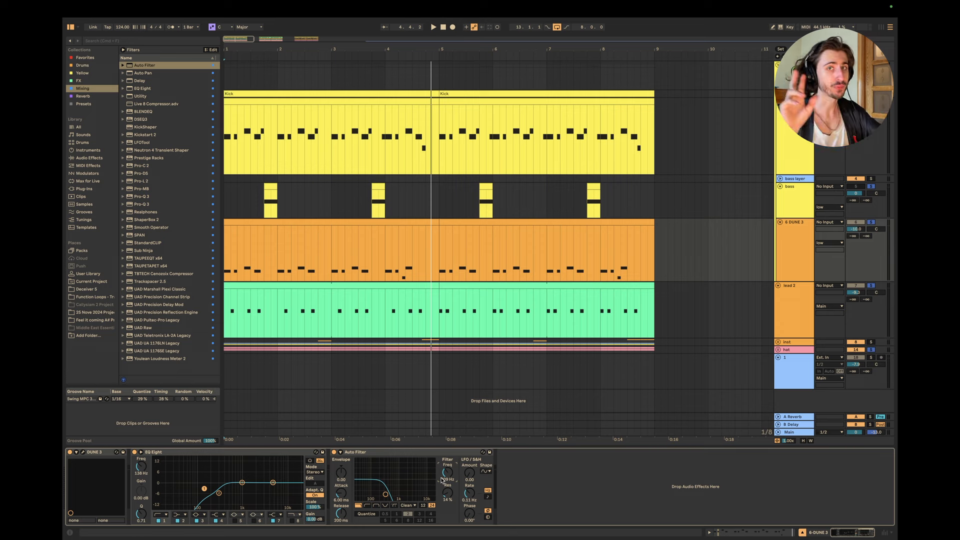
pyautogui.press('space')
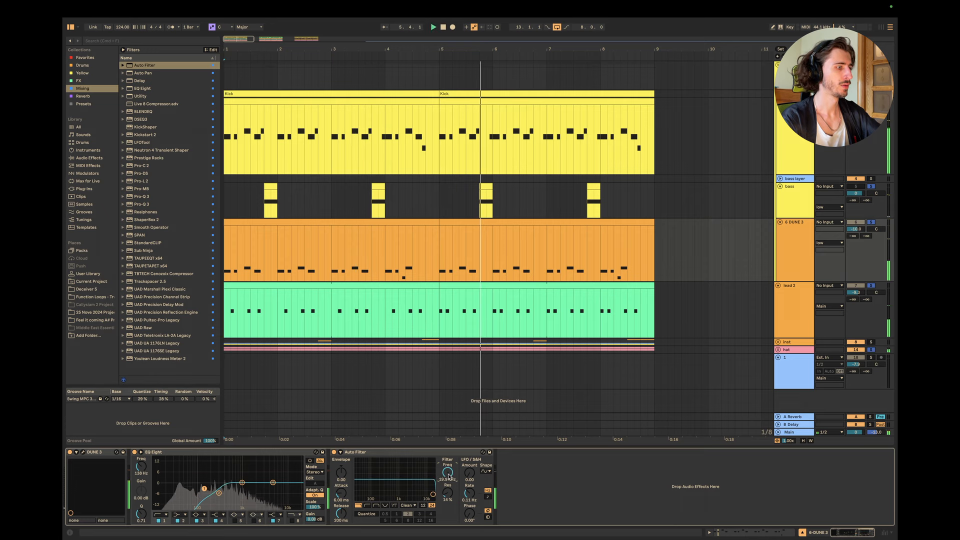
# - Move the Auto Filter from 6-DUNE 3 to the lead 2 track, placing it after Spire
pyautogui.click(428, 456)
pyautogui.press('Delete')
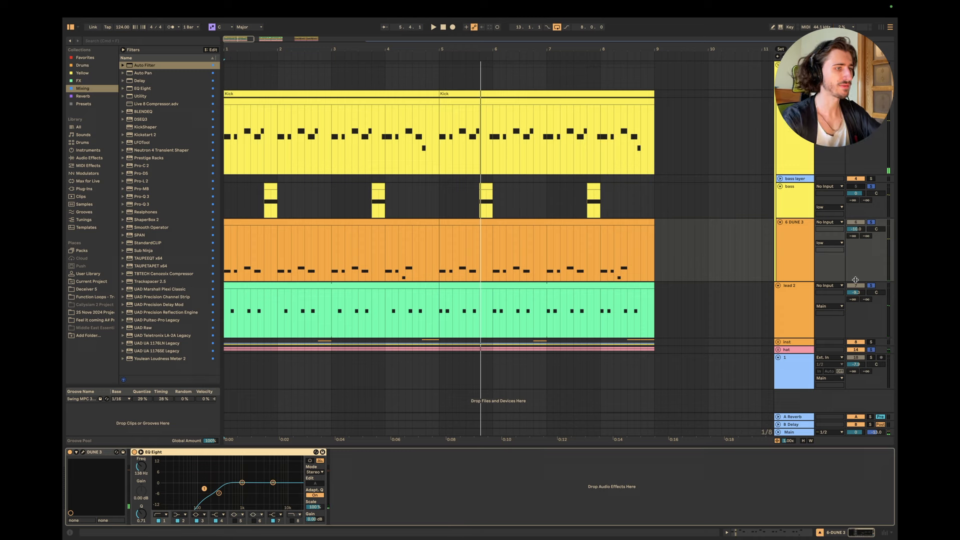
pyautogui.click(803, 318)
pyautogui.click(510, 512)
pyautogui.press('super+v')
# - Sweep the lead 2 Auto Filter's frequency during playback, return it to 19.9 kHz and bypass the filter
pyautogui.click(247, 473)
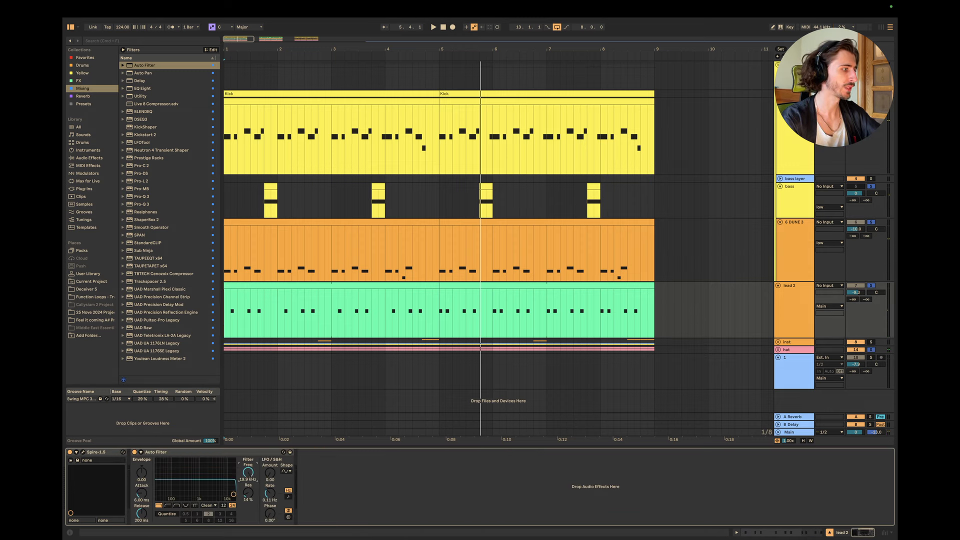
pyautogui.press('space')
pyautogui.moveTo(247, 474)
pyautogui.mouseDown()
pyautogui.moveTo(248, 528)
pyautogui.moveTo(248, 481)
pyautogui.mouseUp()
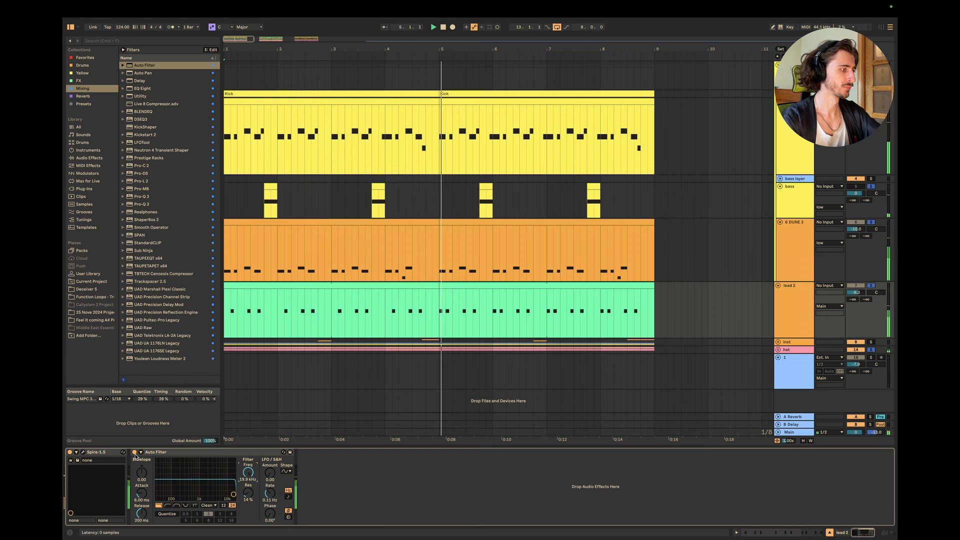
pyautogui.click(134, 452)
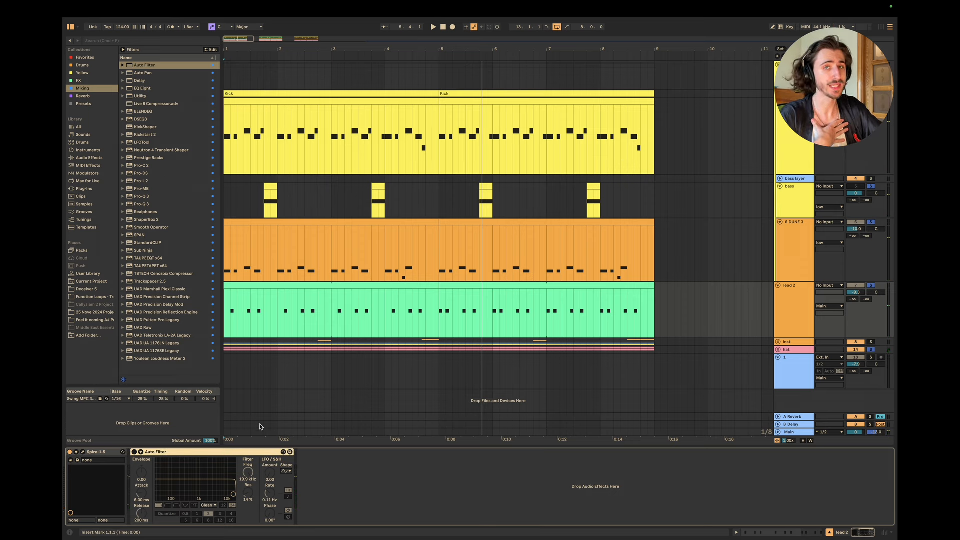
# - Unsolo lead 2, play the section from bar 13 and select the area around the second bass layer clip, 15.3.4 to 16.1.2
pyautogui.hscroll(10, 411, 373)
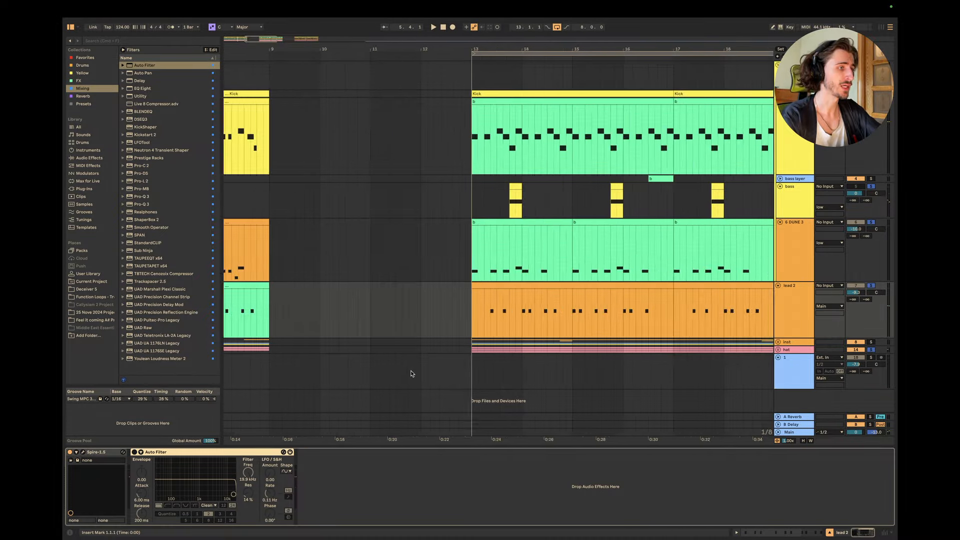
pyautogui.scroll(-3, 411, 373)
pyautogui.hscroll(-2, 411, 373)
pyautogui.click(347, 163)
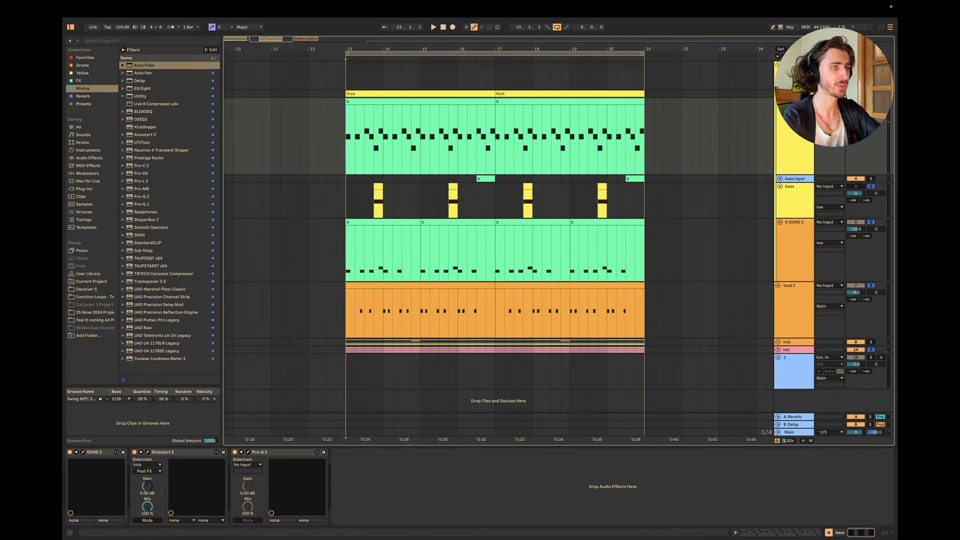
pyautogui.click(796, 68)
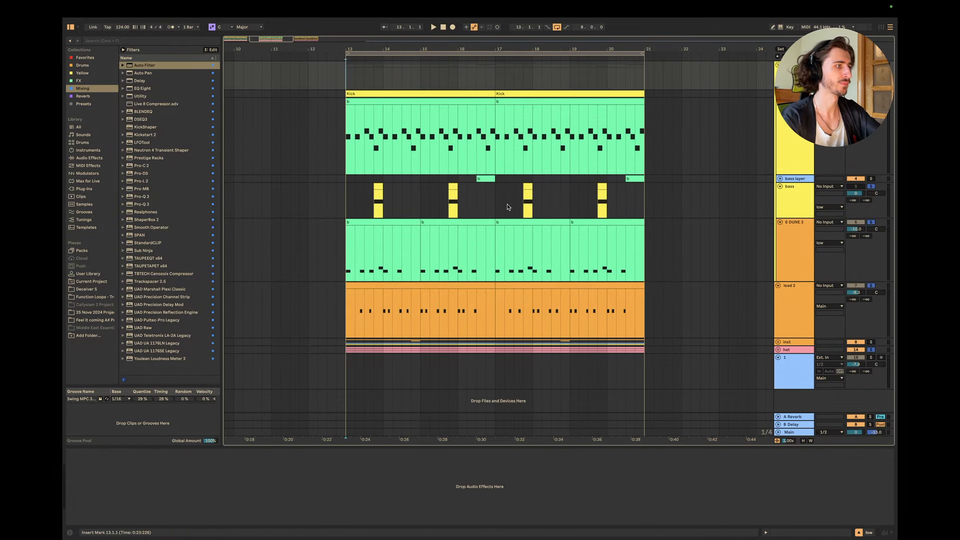
pyautogui.press('space')
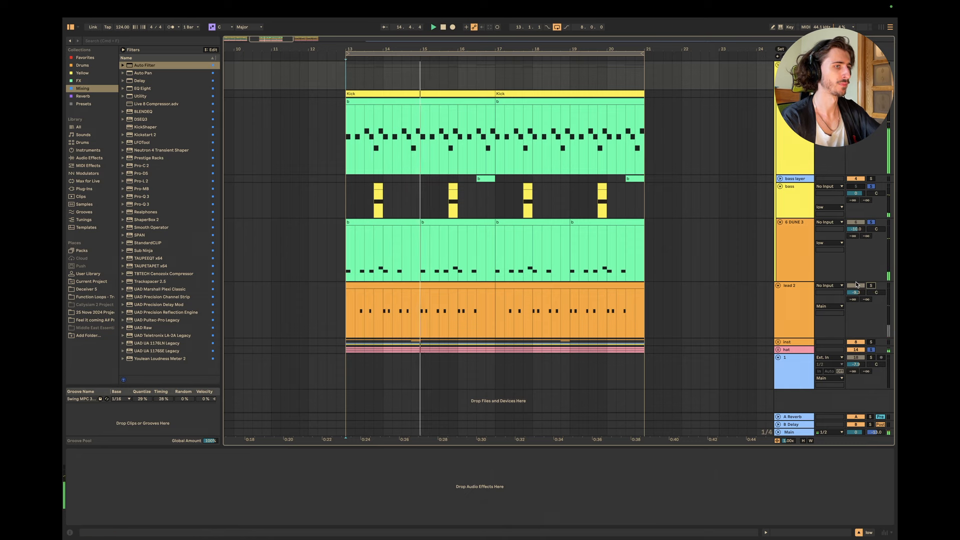
pyautogui.scroll(5, 441, 212)
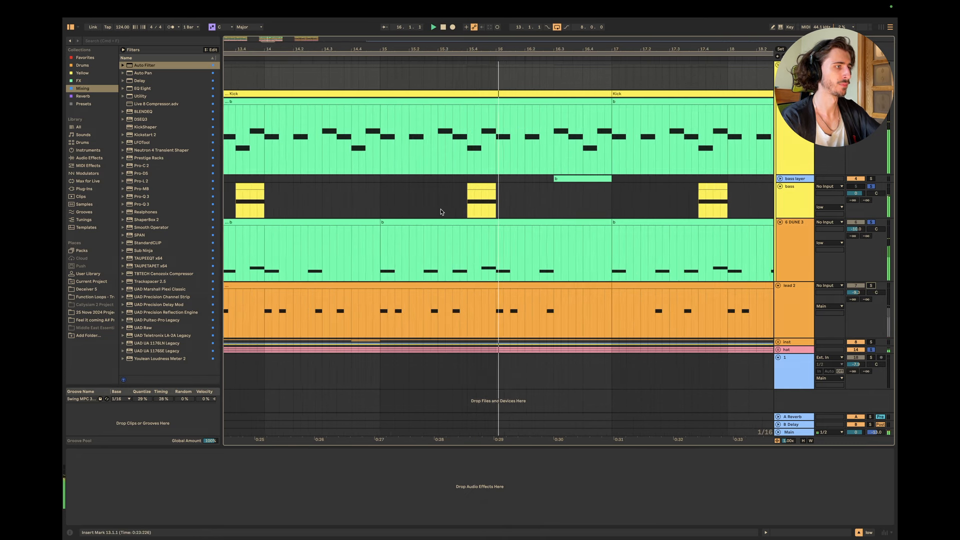
pyautogui.moveTo(458, 204); pyautogui.dragTo(503, 205)
pyautogui.press('space')
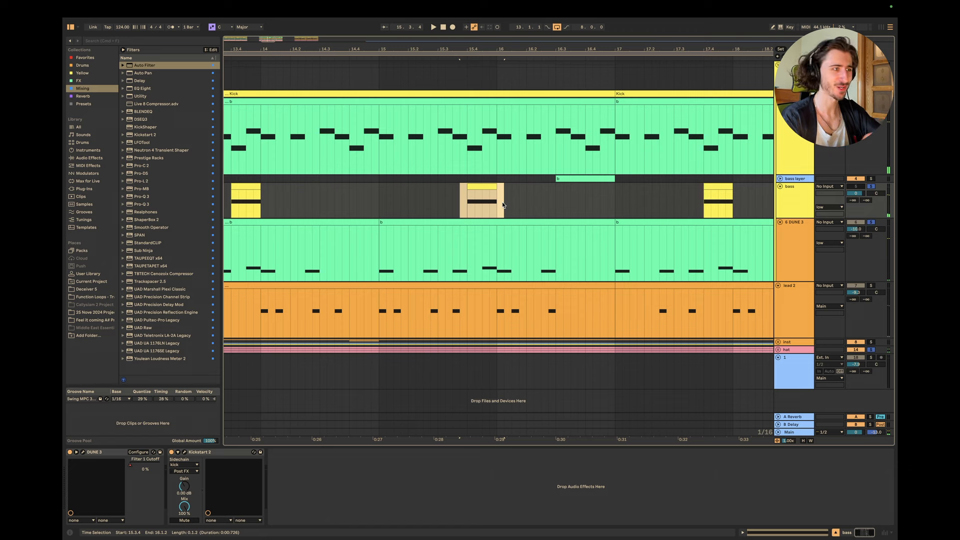
# - Cut gaps in the main bass at 13.4.1–14.1.1 and 15.4.1–16.1.1, where the bass layer clips play
pyautogui.scroll(-1, 471, 166)
pyautogui.hscroll(-3, 471, 166)
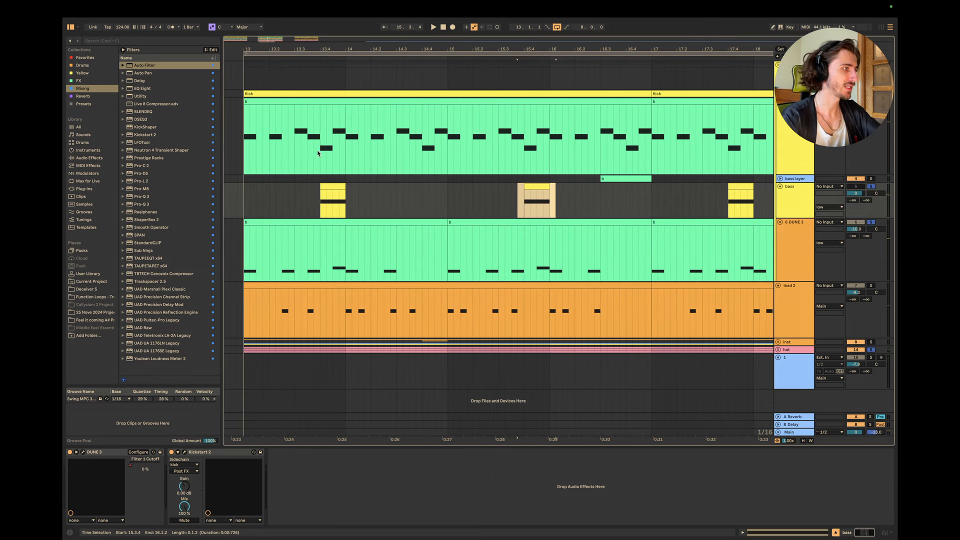
pyautogui.moveTo(319, 150); pyautogui.dragTo(337, 116)
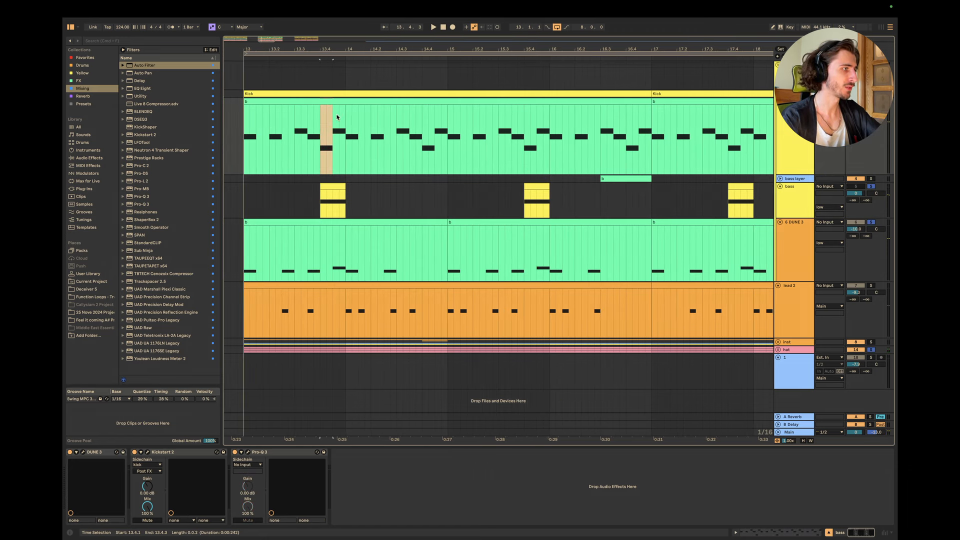
pyautogui.click(528, 125)
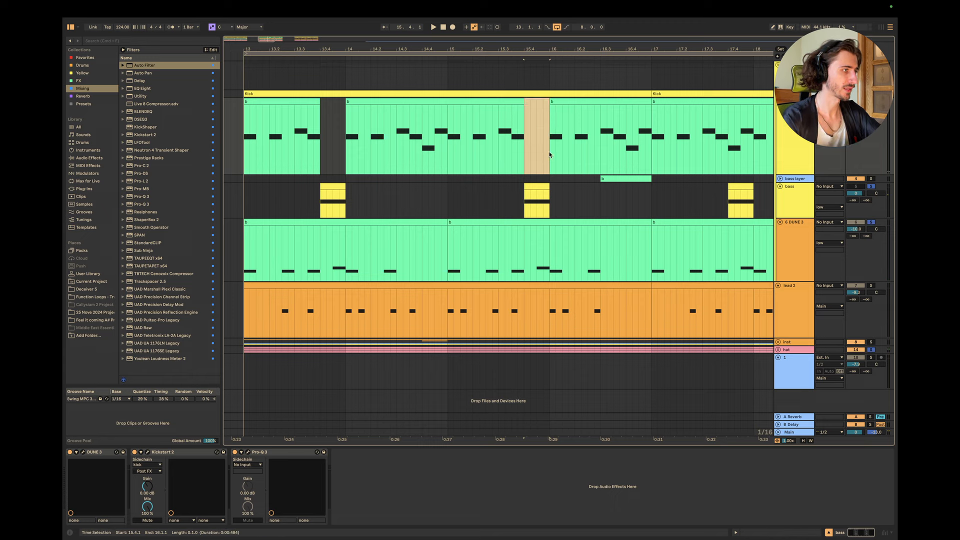
# - Play the section from 12.4.1 to hear the bass layer with gaps in the main bass
pyautogui.scroll(-3, 551, 155)
pyautogui.hscroll(-3, 550, 154)
pyautogui.click(414, 210)
pyautogui.press('space')
pyautogui.hscroll(2, 442, 211)
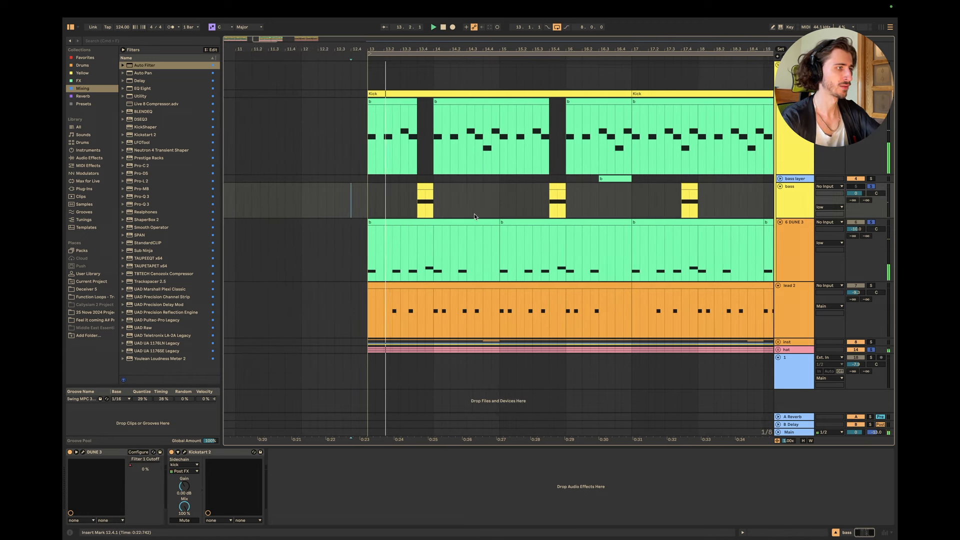
pyautogui.hscroll(1, 474, 215)
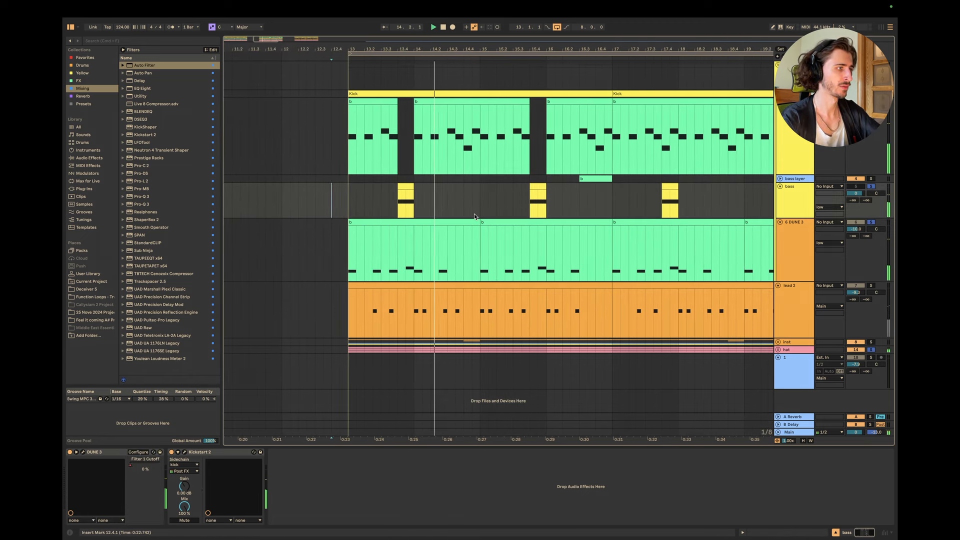
pyautogui.hscroll(2, 474, 214)
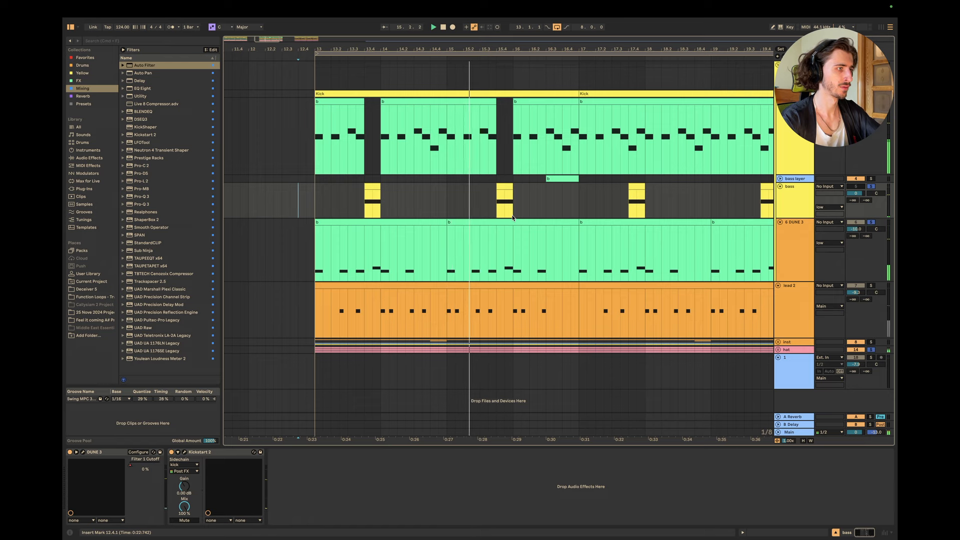
pyautogui.hscroll(1, 520, 217)
pyautogui.hscroll(2, 525, 218)
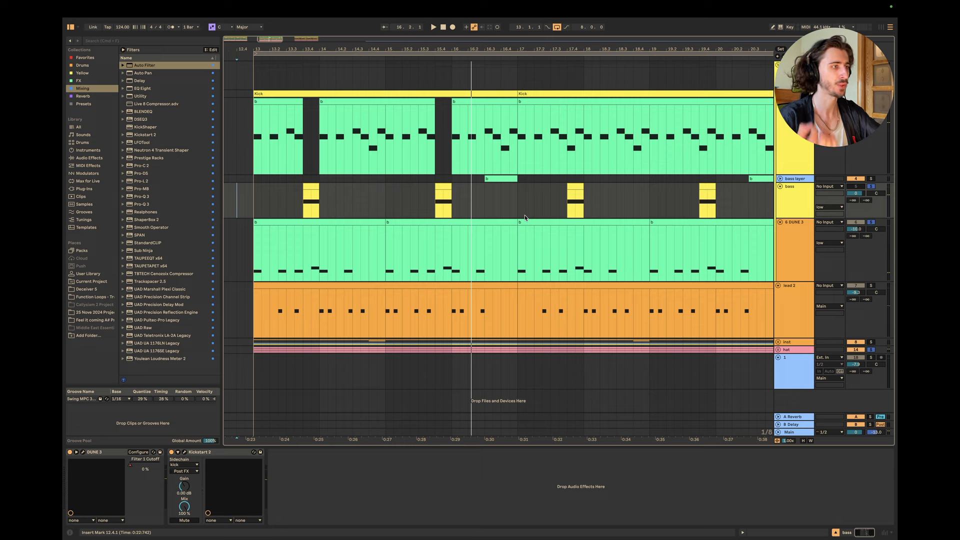
pyautogui.hscroll(1, 526, 218)
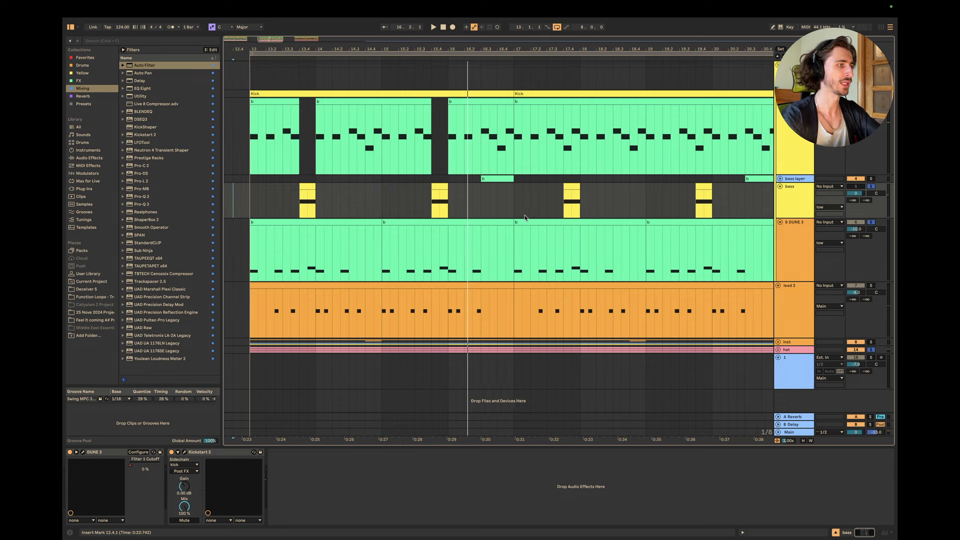
# - Undo both gaps cut in the main bass clip
pyautogui.scroll(-3, 526, 218)
pyautogui.hscroll(2, 525, 218)
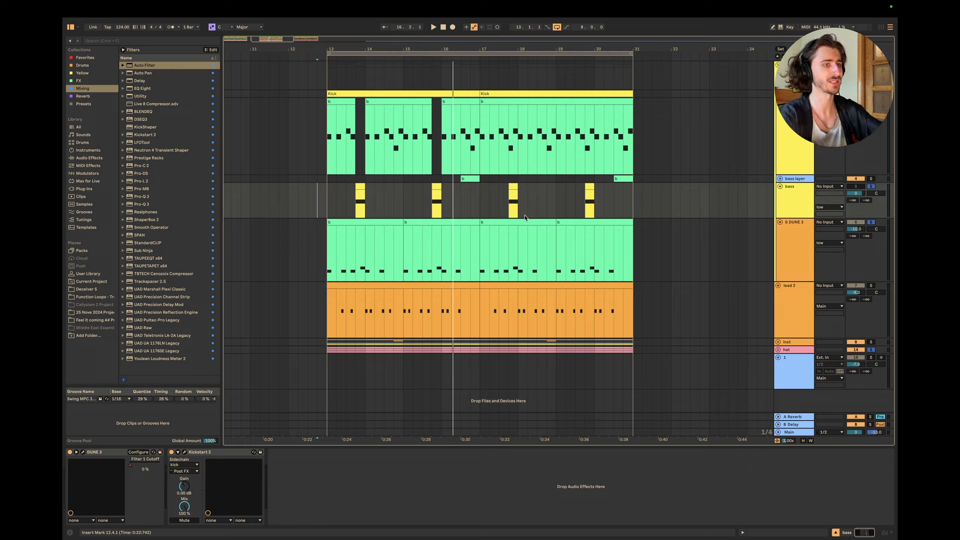
pyautogui.scroll(3, 385, 265)
pyautogui.press('super+z')
pyautogui.press('super+z')
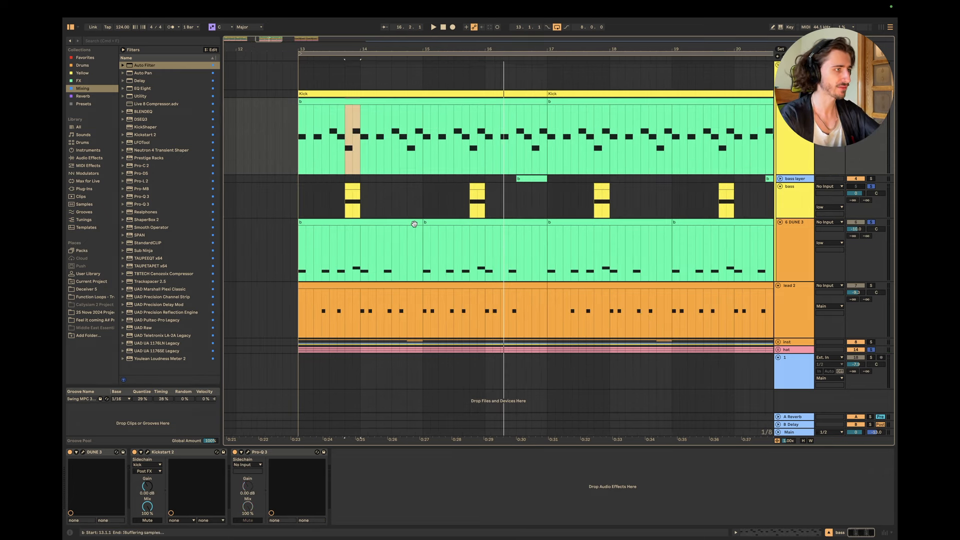
# - Deactivate the yellow bass layer clips across bars 13 to 21
pyautogui.hscroll(1, 415, 223)
pyautogui.scroll(-2, 414, 224)
pyautogui.moveTo(292, 195); pyautogui.dragTo(687, 192)
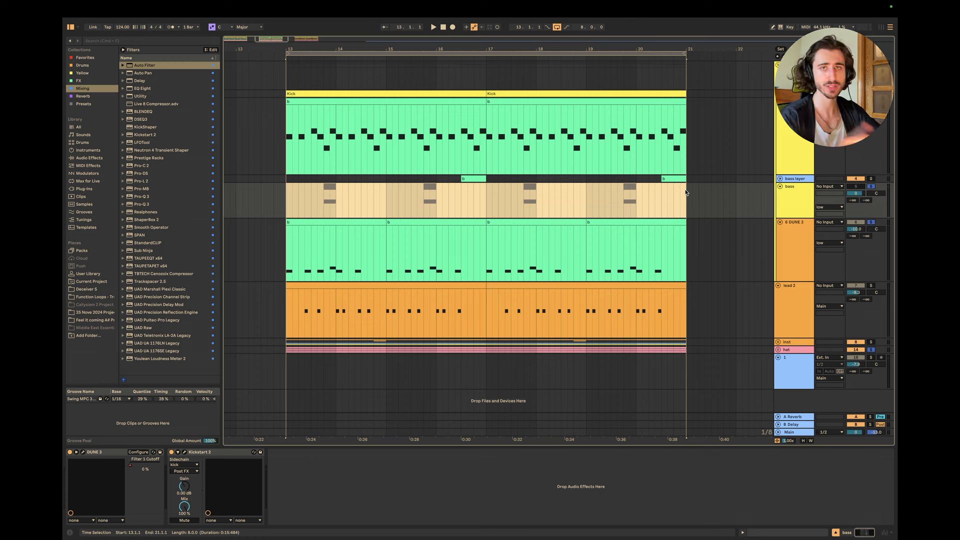
# - Solo lead 2 again and play the section from bar 13 without the bass layer clips
pyautogui.click(284, 321)
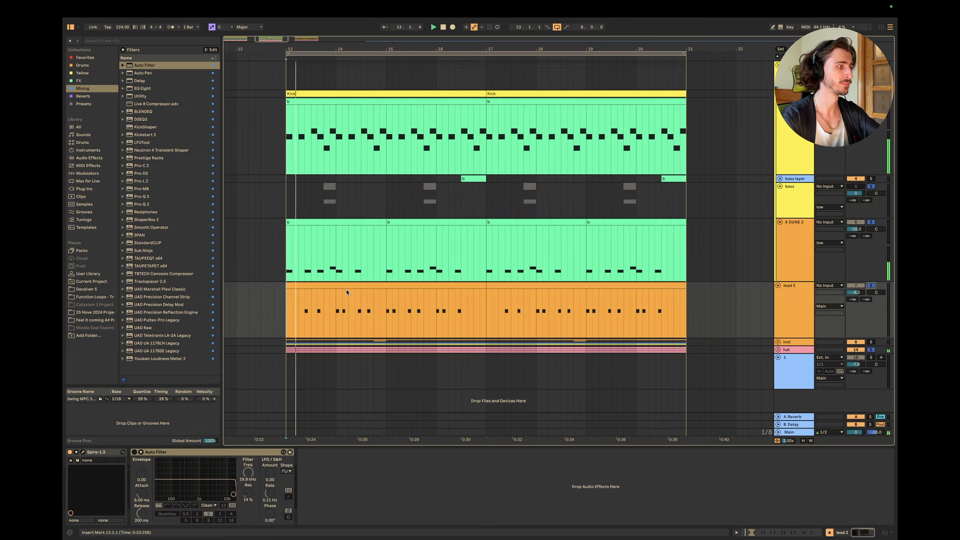
pyautogui.scroll(2, 346, 289)
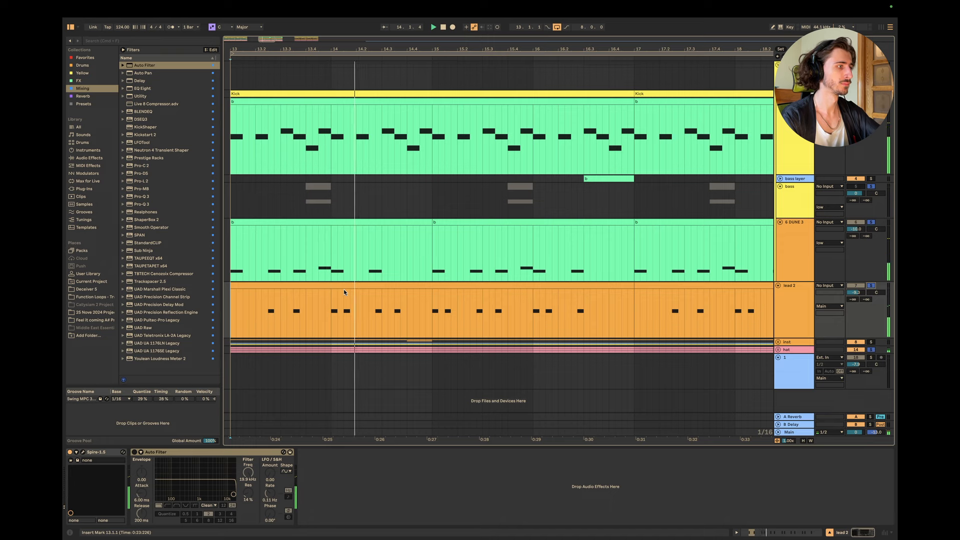
pyautogui.scroll(-3, 403, 329)
pyautogui.hscroll(2, 404, 330)
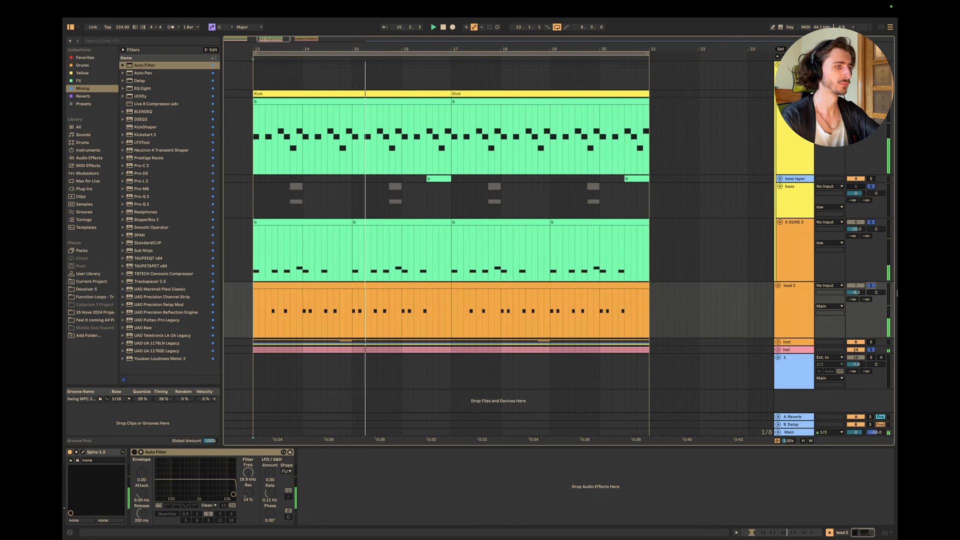
# - Expand the inst group and solo its 9 DUNE 3 track in place of lead 2
pyautogui.hscroll(-1, 745, 307)
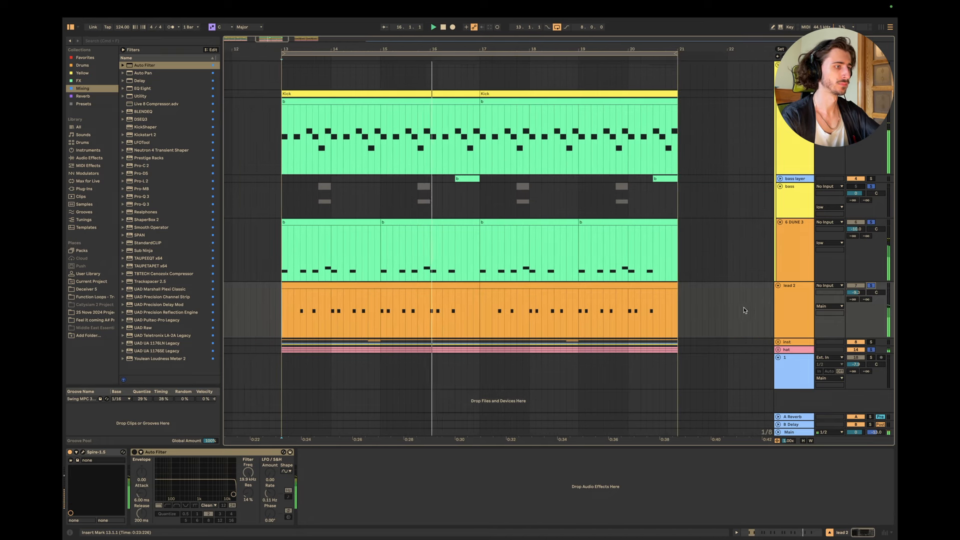
pyautogui.click(779, 342)
pyautogui.scroll(-5, 872, 173)
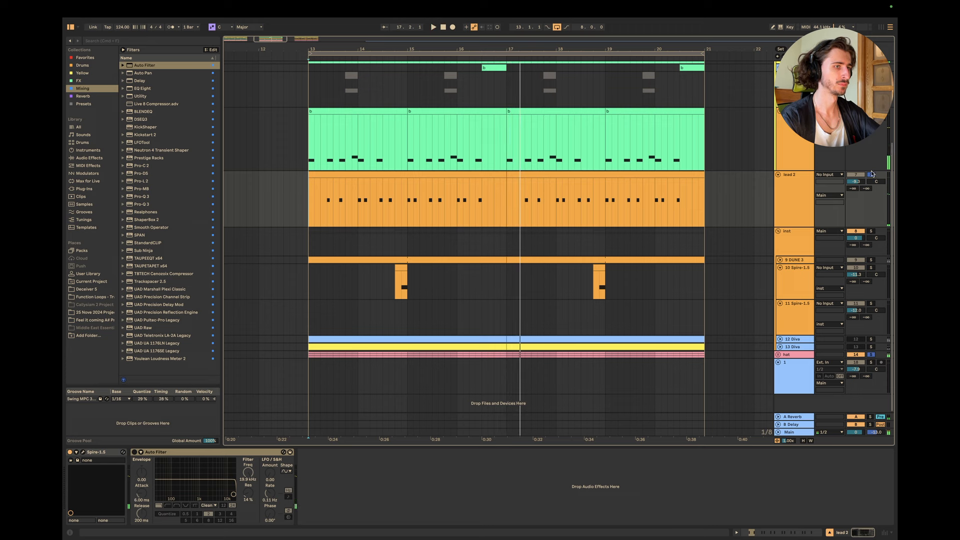
pyautogui.click(872, 261)
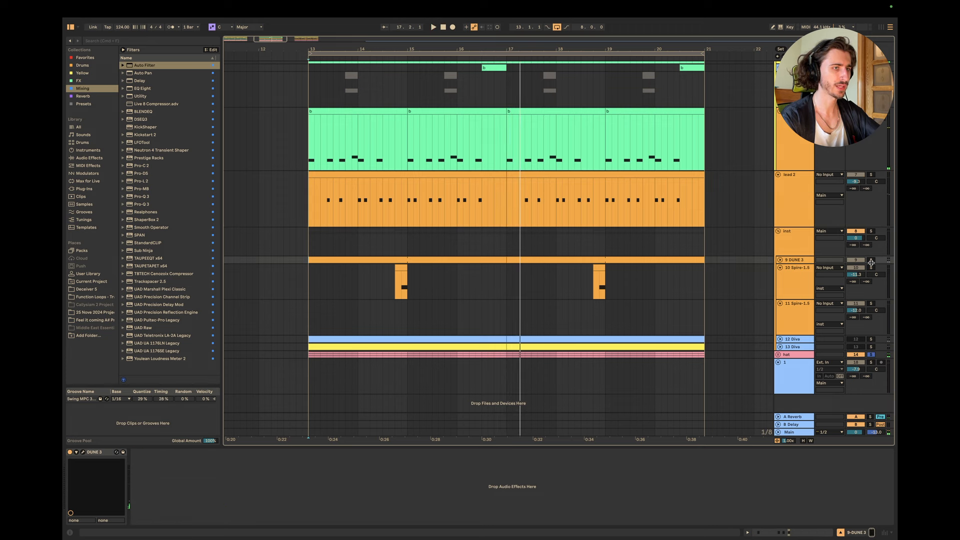
# - Play the section from bar 13 with 9 DUNE 3 soloed and unfold that track to show its notes
pyautogui.click(320, 249)
pyautogui.press('space')
pyautogui.click(780, 259)
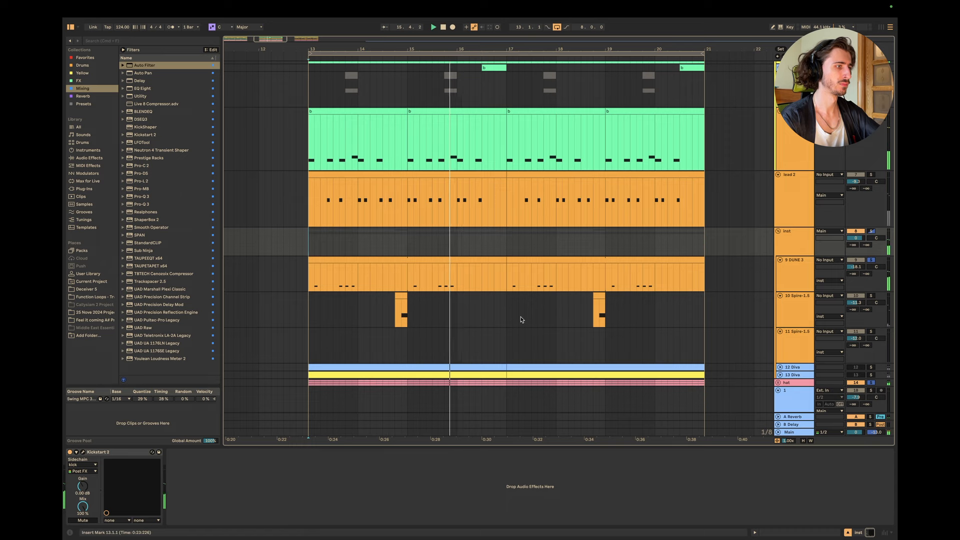
pyautogui.scroll(2, 521, 319)
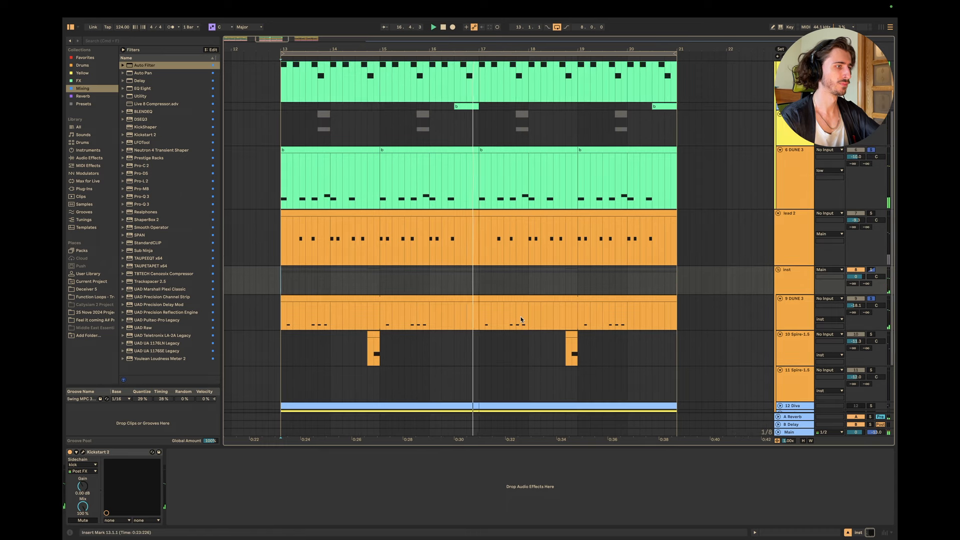
pyautogui.scroll(-2, 520, 319)
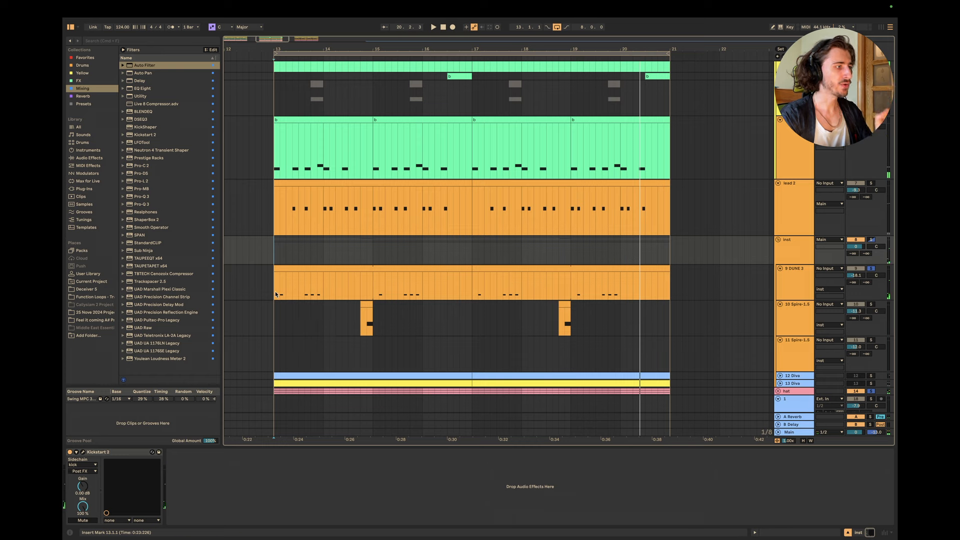
# - Select the 9 DUNE 3 clip from 13.1.1 to 16.4.3 and compare its note positions with the bass and lead layers
pyautogui.moveTo(275, 294); pyautogui.dragTo(471, 295)
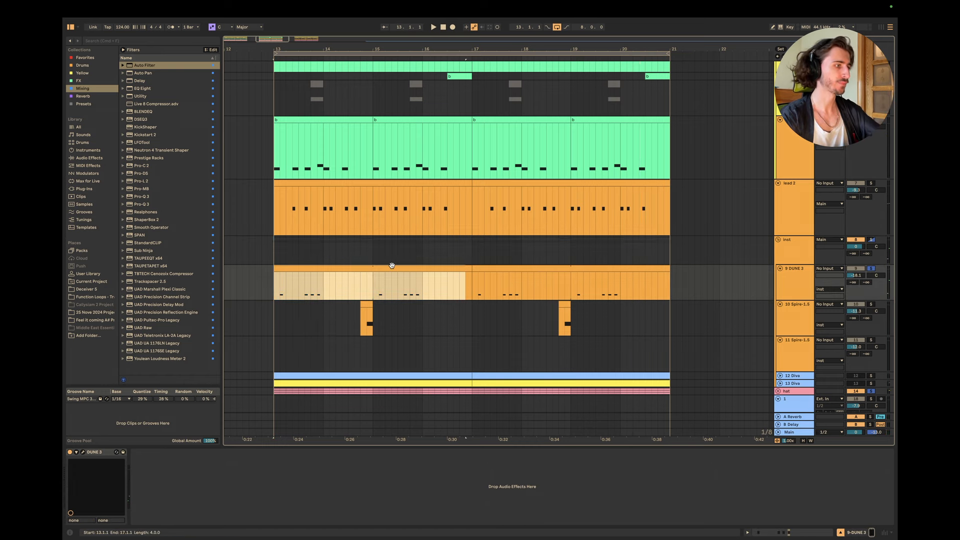
pyautogui.scroll(5, 393, 266)
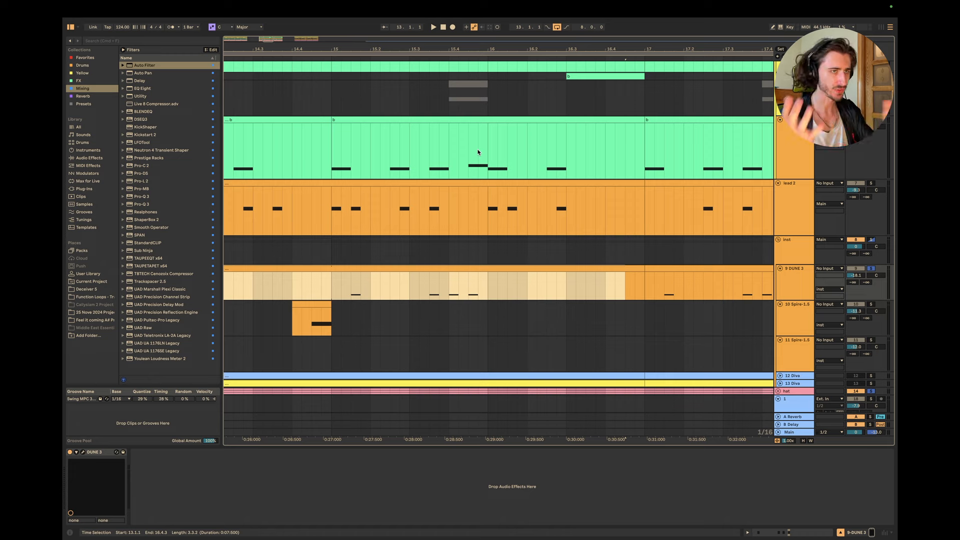
pyautogui.scroll(-6, 472, 189)
pyautogui.scroll(4, 465, 212)
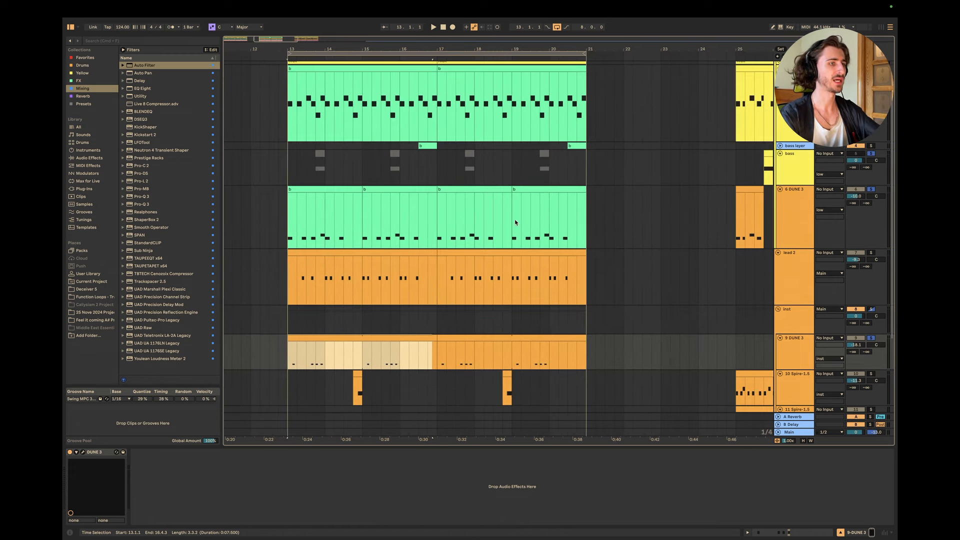
# - Fold the bass track and collapse the track groups to give a compact arrangement overview
pyautogui.click(780, 102)
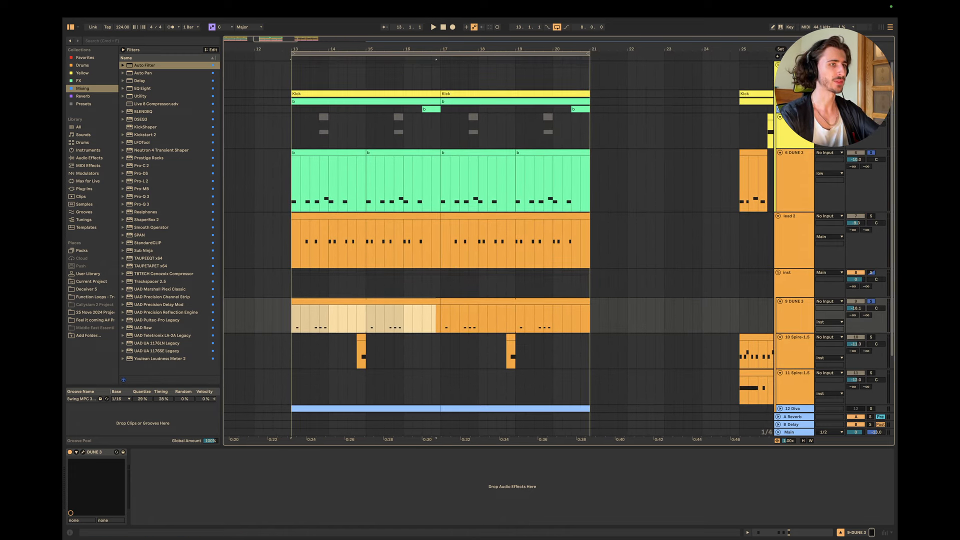
pyautogui.click(778, 65)
pyautogui.click(778, 73)
pyautogui.click(778, 80)
# - Set the insert marker at 25.1.1 and play the arrangement's last section
pyautogui.hscroll(7, 747, 117)
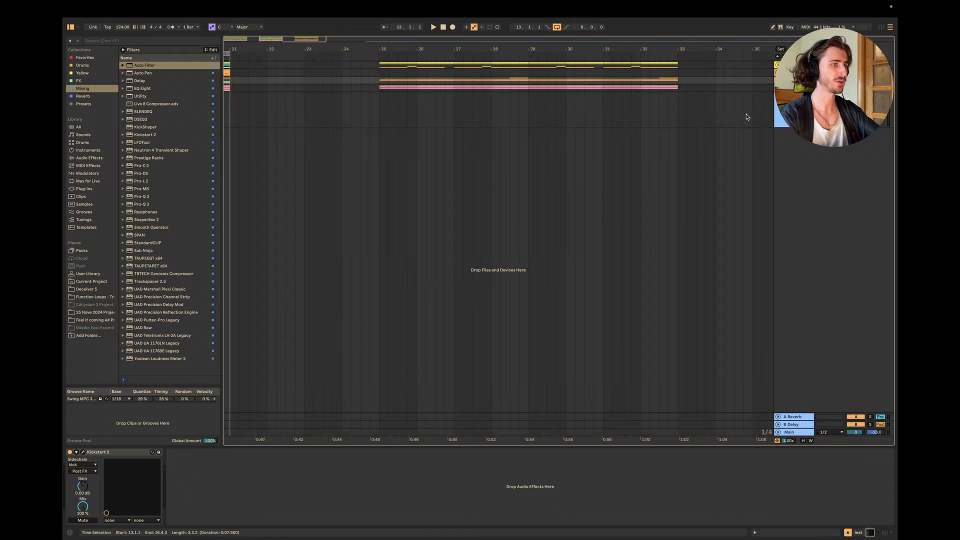
pyautogui.scroll(-3, 747, 117)
pyautogui.moveTo(468, 65); pyautogui.dragTo(694, 91)
pyautogui.click(477, 84)
pyautogui.hscroll(5, 470, 83)
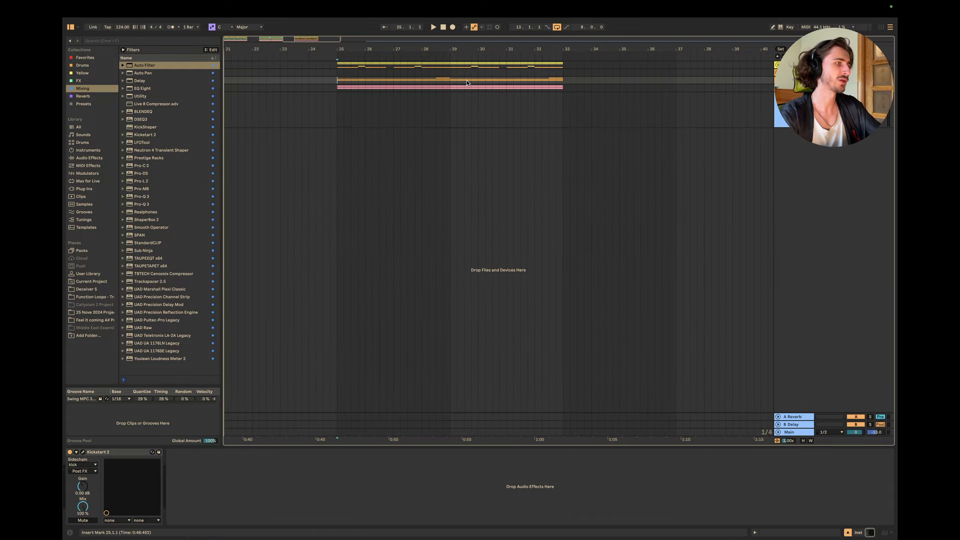
pyautogui.hscroll(-1, 467, 83)
pyautogui.hscroll(-1, 510, 88)
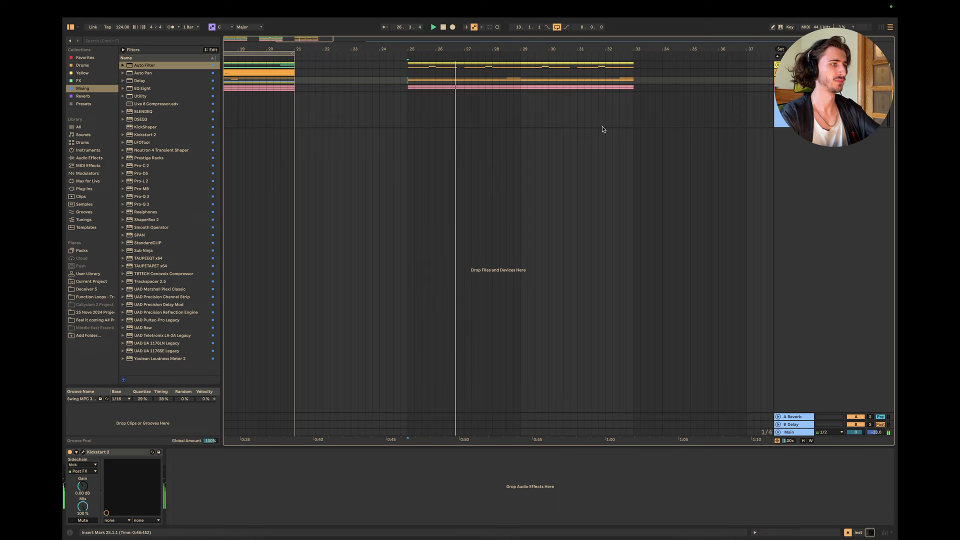
# - Choose the Cinelab Extra environment in the Main track's Realphones plug-in, close its window and stop playback
pyautogui.click(801, 434)
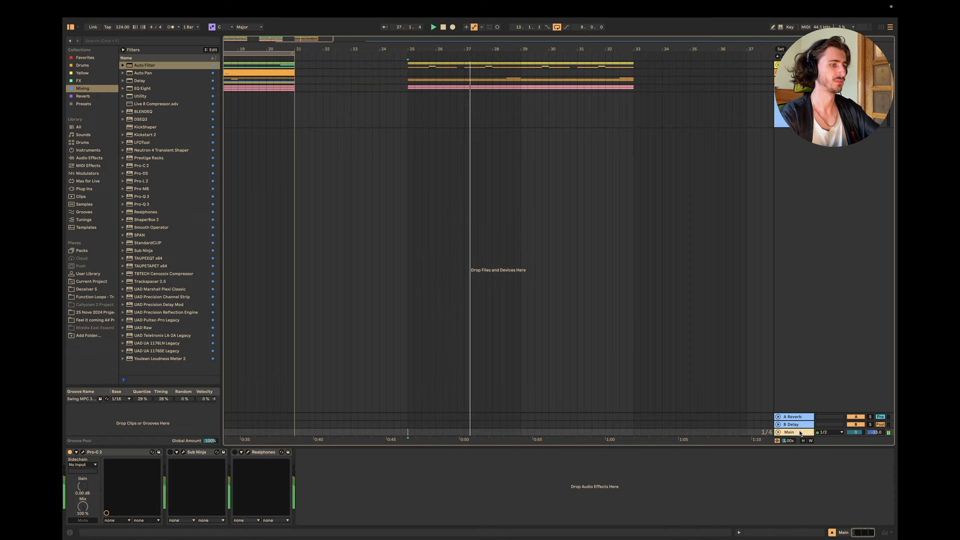
pyautogui.click(235, 453)
pyautogui.click(238, 346)
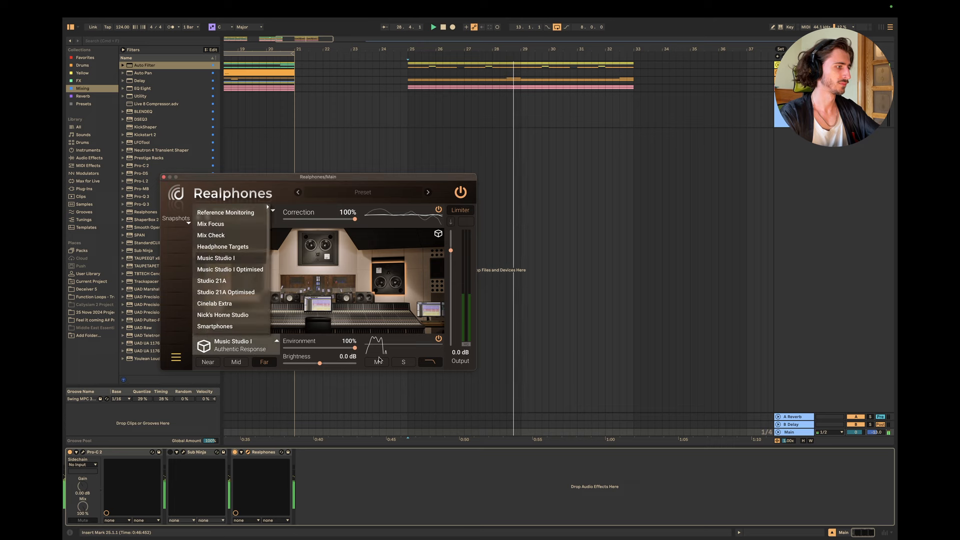
pyautogui.scroll(-3, 235, 280)
pyautogui.click(223, 274)
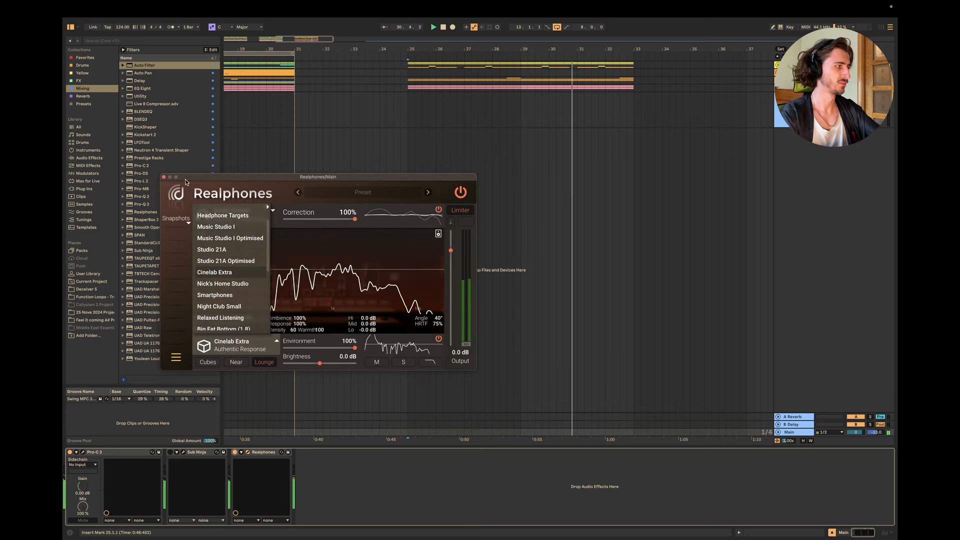
pyautogui.click(163, 177)
pyautogui.hscroll(-1, 538, 168)
pyautogui.press('space')
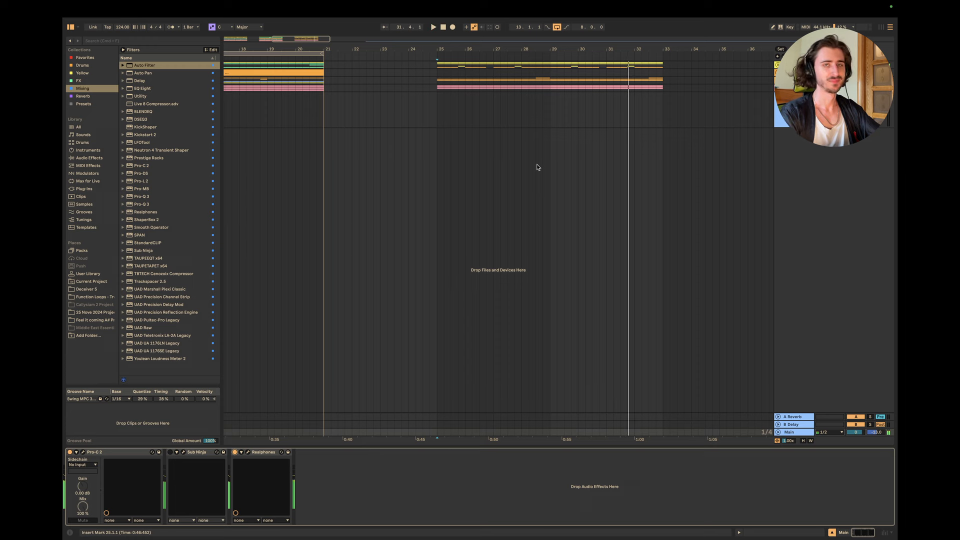